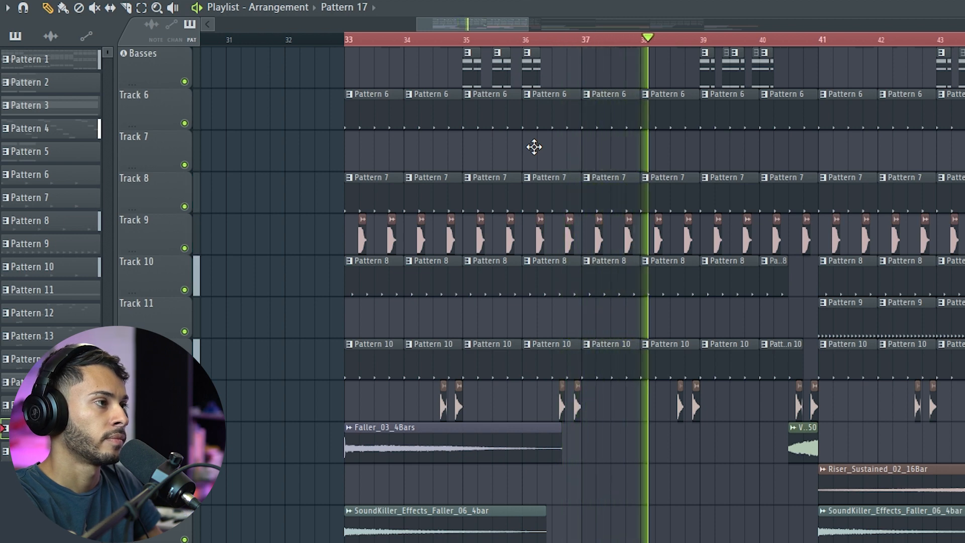
Solo Track 19 in the playlist and open the notes of its Pattern 12 clip in the piano roll.
drag(480, 20, 498, 20)
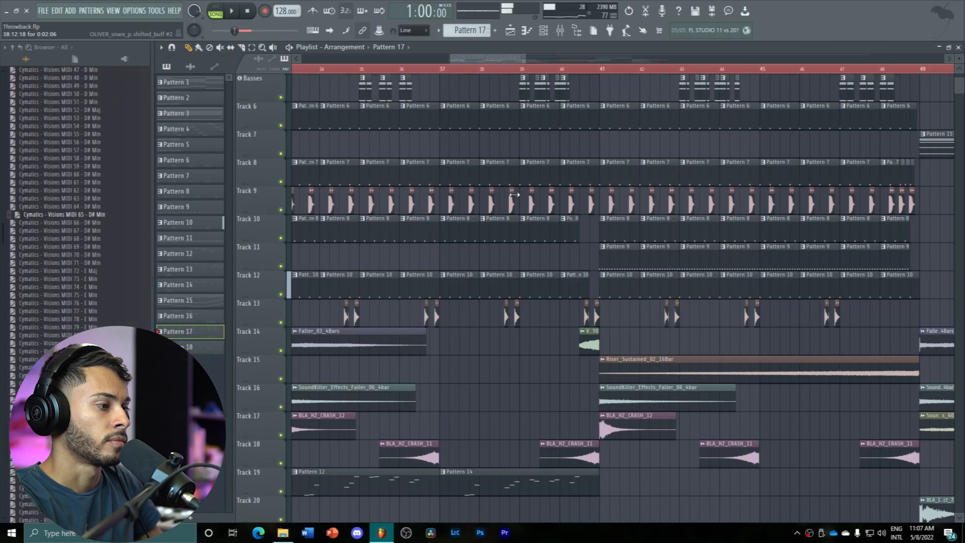
scroll(518, 195, down, 2)
drag(529, 62, 481, 62)
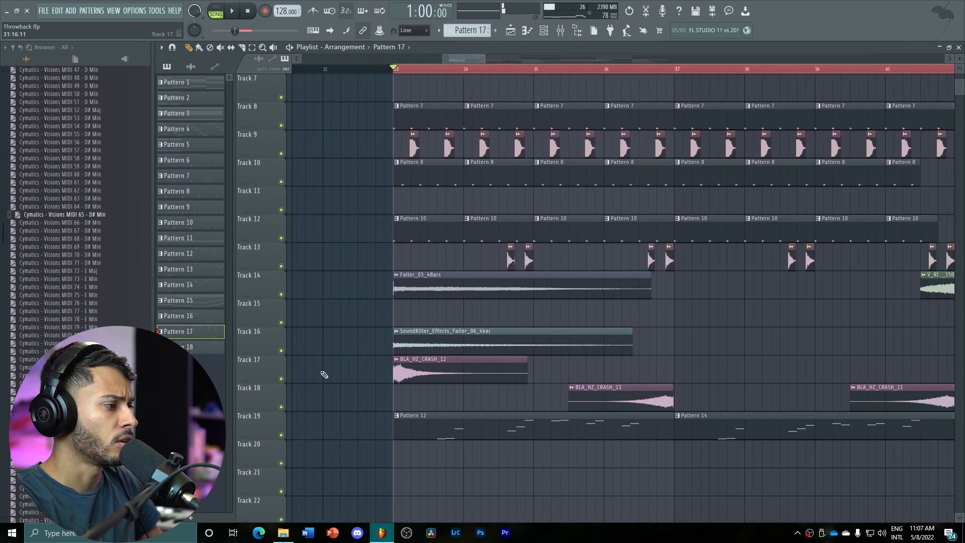
right_click(281, 435)
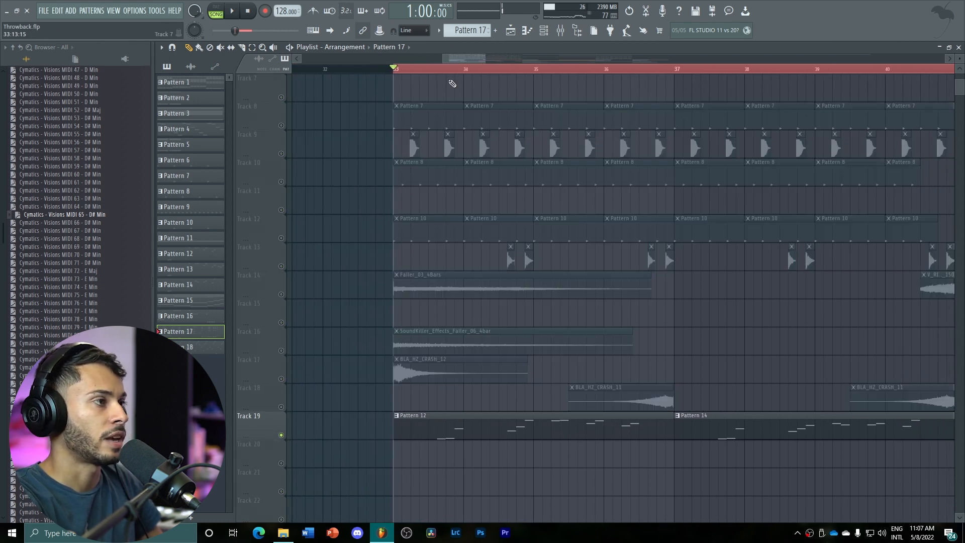
double_click(496, 429)
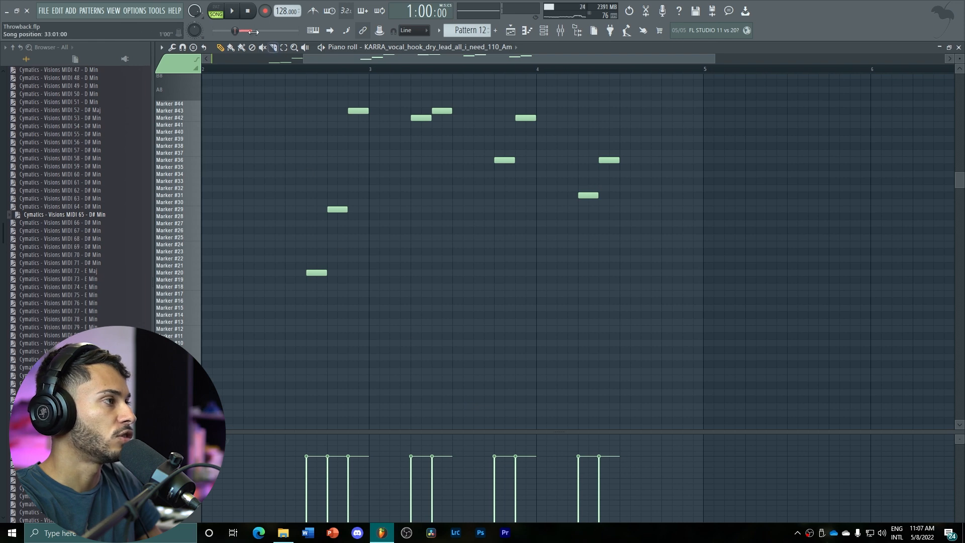
Play back Pattern 12's vocal chop notes from the beginning.
click(213, 19)
key(space)
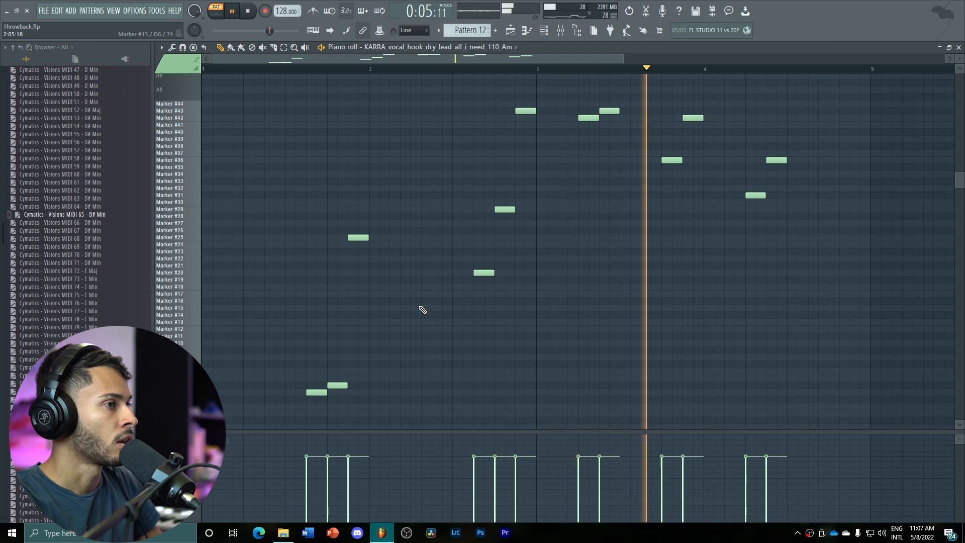
key(space)
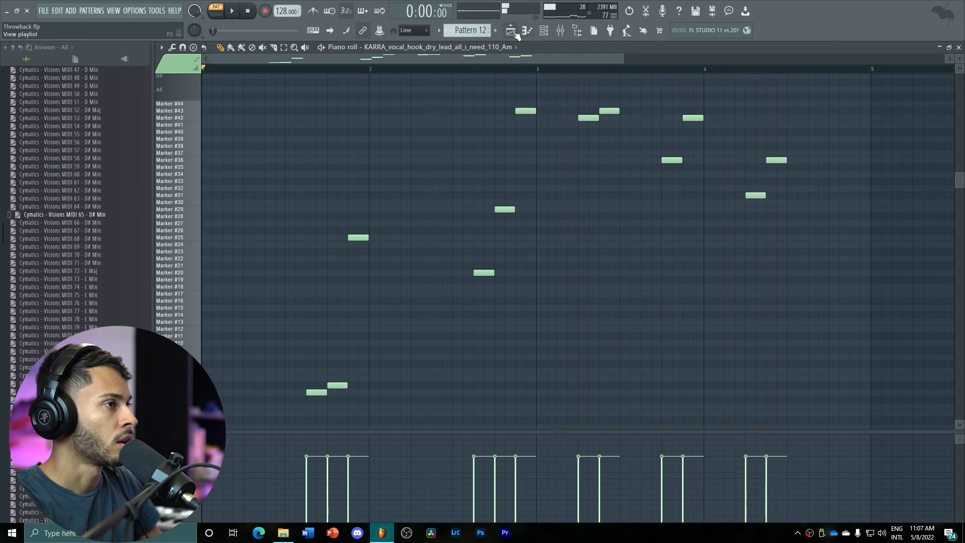
Return to the playlist, show the Unsorted channels in the channel rack, and create the new empty Pattern 19.
click(511, 31)
drag(486, 59, 555, 59)
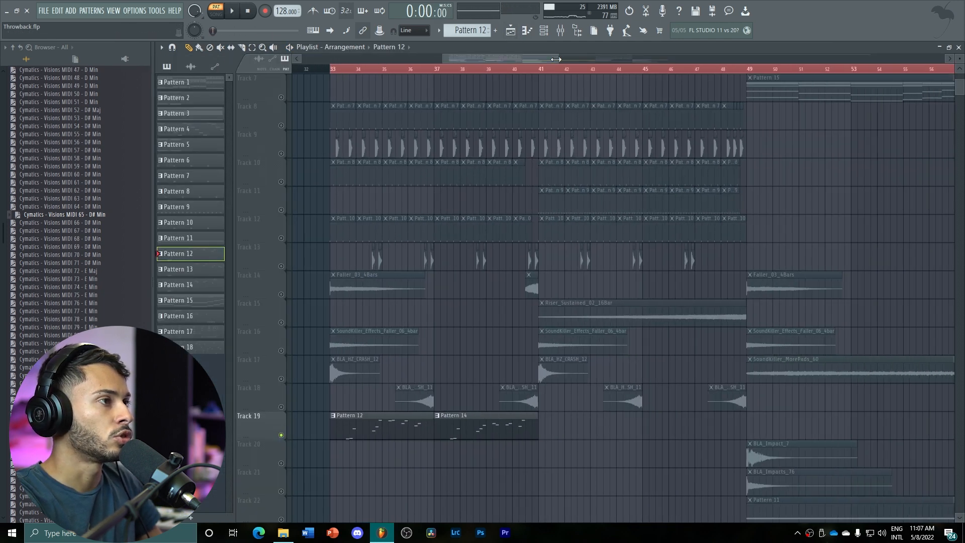
click(550, 31)
click(582, 94)
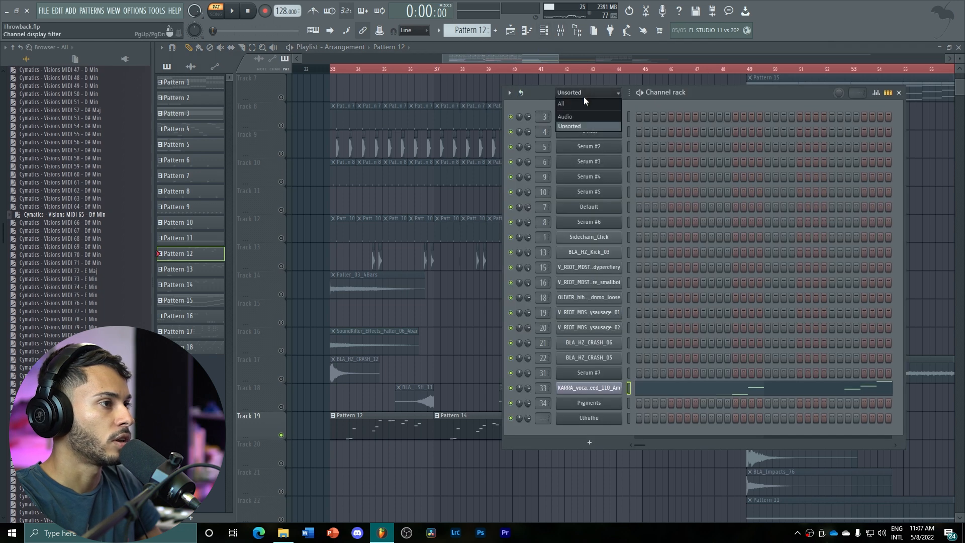
click(584, 130)
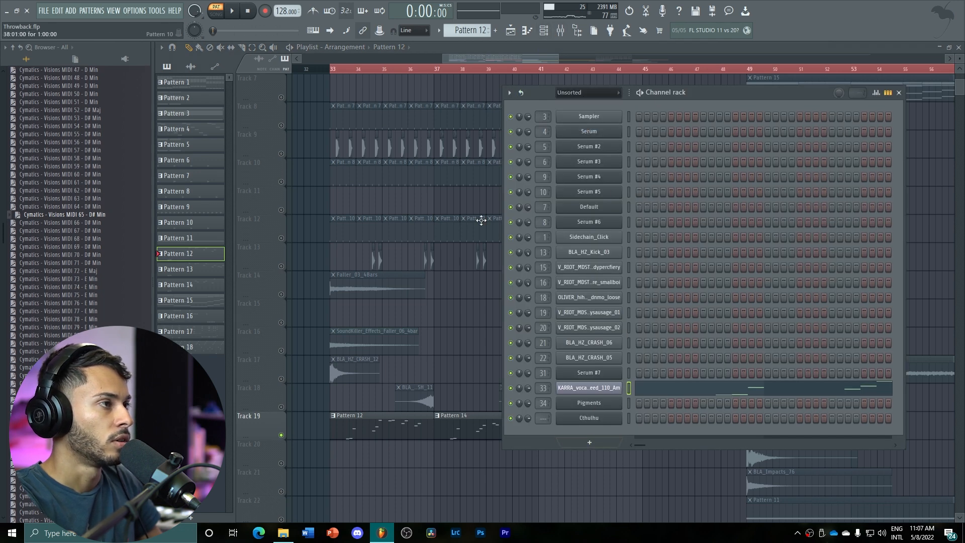
click(495, 30)
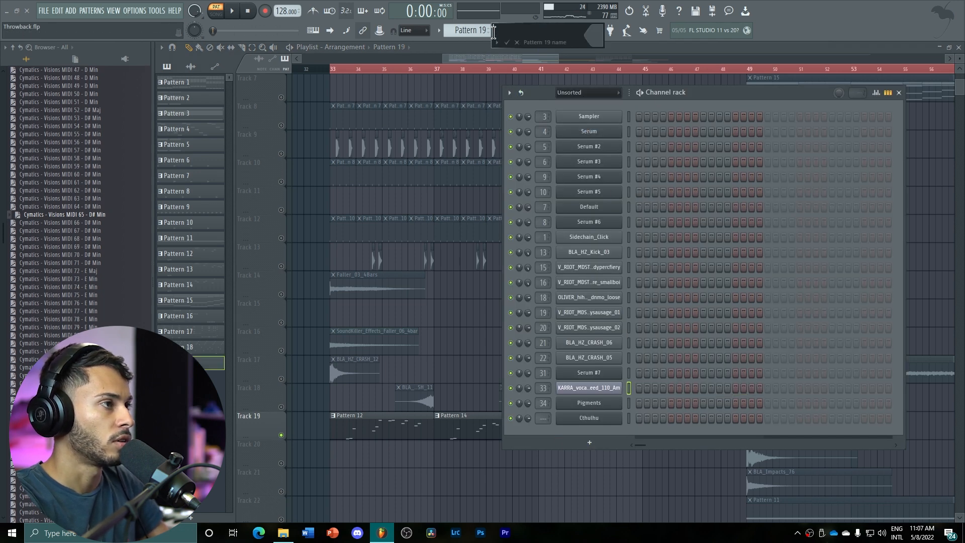
Add a Slicex instrument channel to the channel rack and move its window clear of the browser.
click(601, 438)
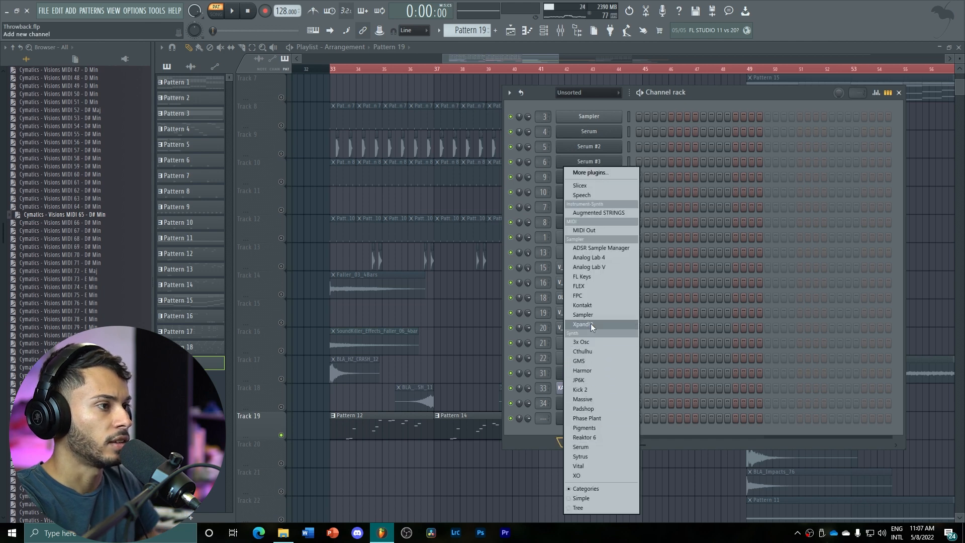
click(580, 186)
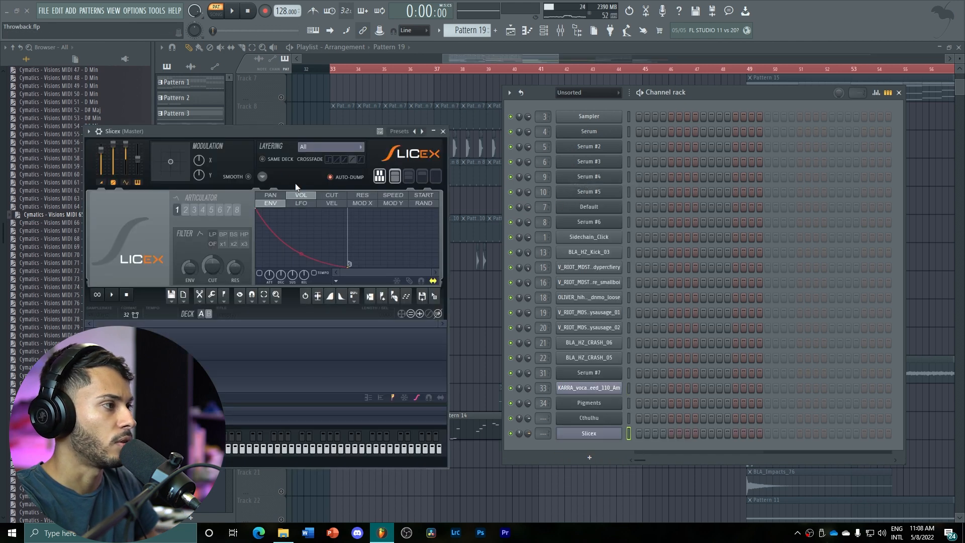
drag(257, 134, 434, 101)
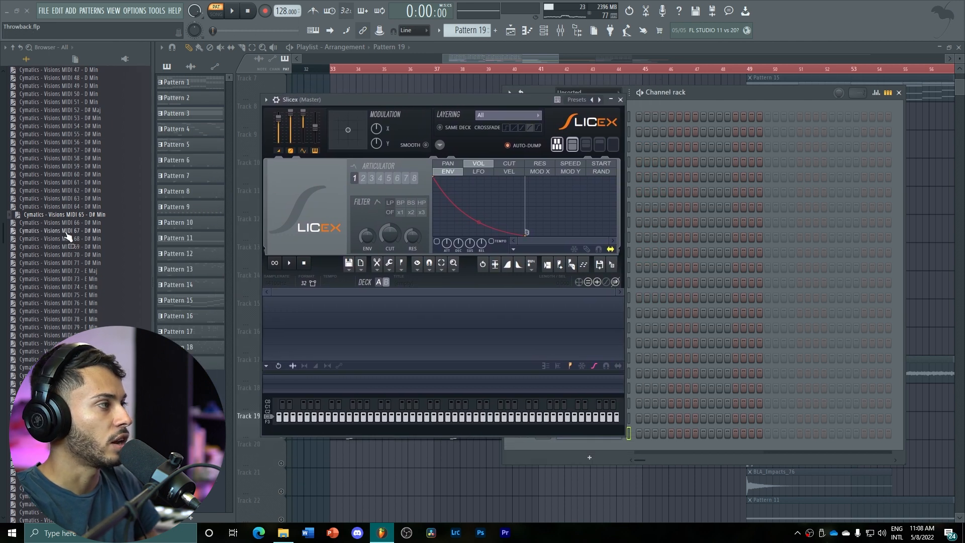
Preview KARRA_vocal_hook_dry_lead_all_i_need_110_Am from the KARRA_vocal_hooks_dry folder in Vocal Packs and load it into Slicex.
click(13, 47)
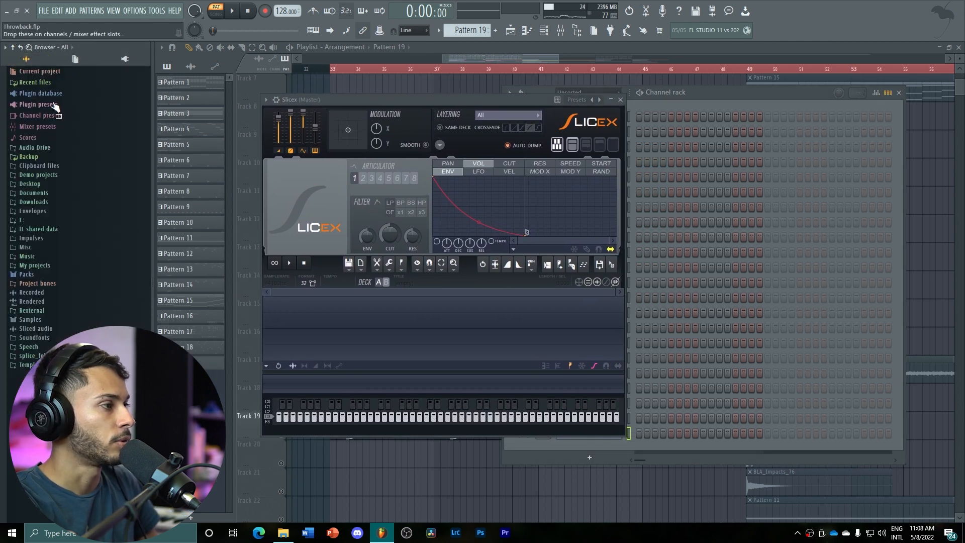
drag(310, 98, 297, 95)
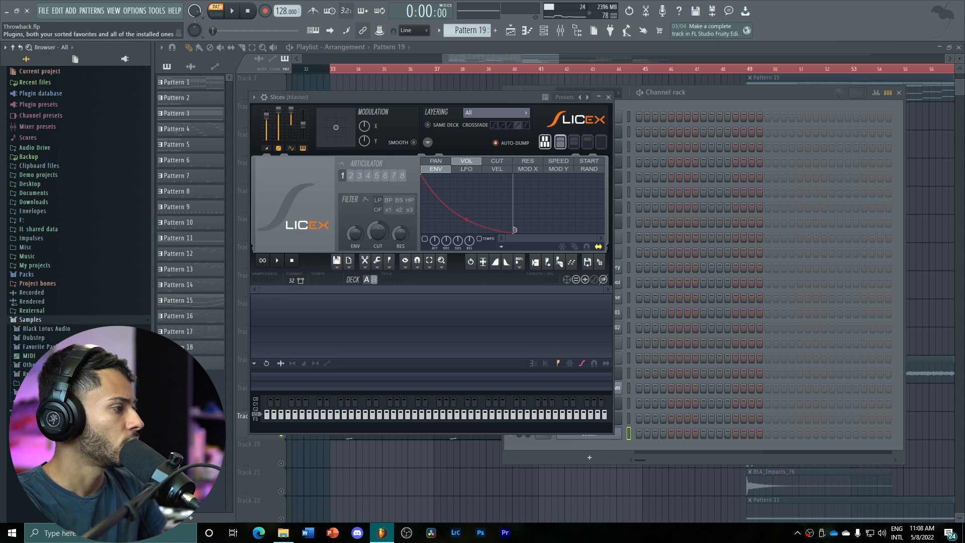
click(41, 321)
scroll(79, 294, down, 4)
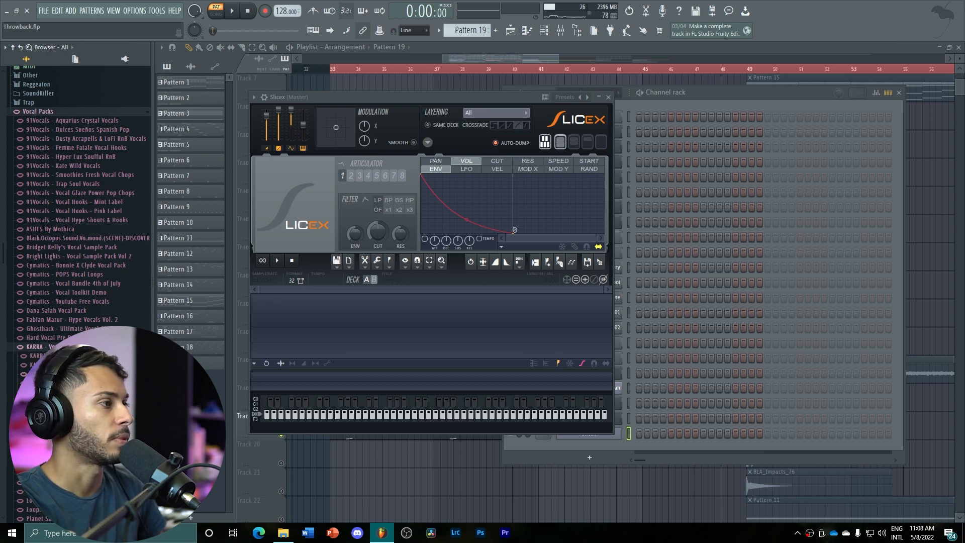
drag(332, 97, 273, 110)
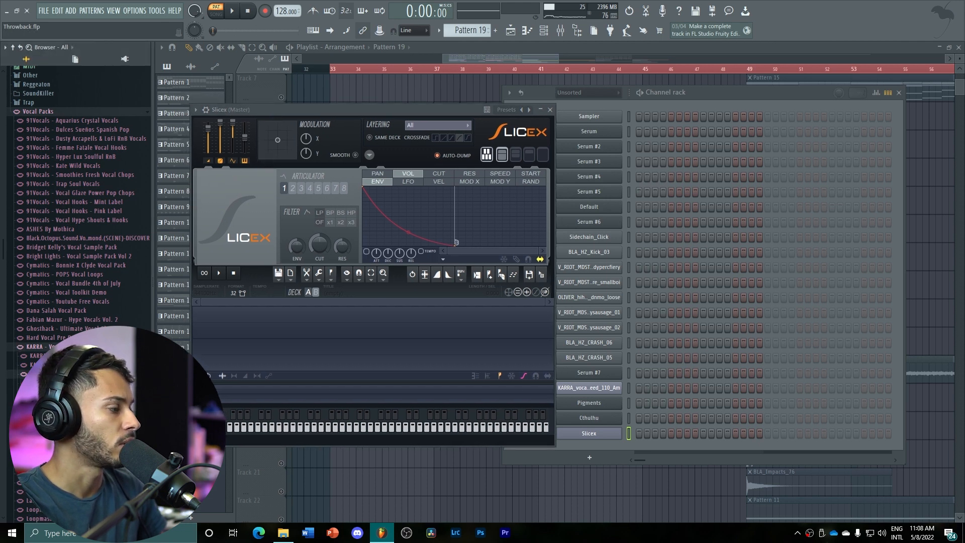
click(65, 382)
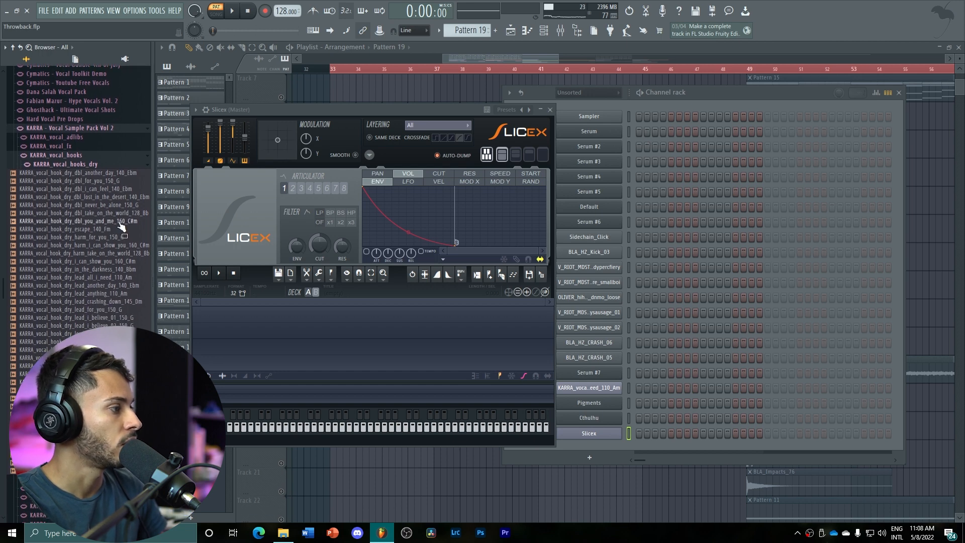
click(53, 278)
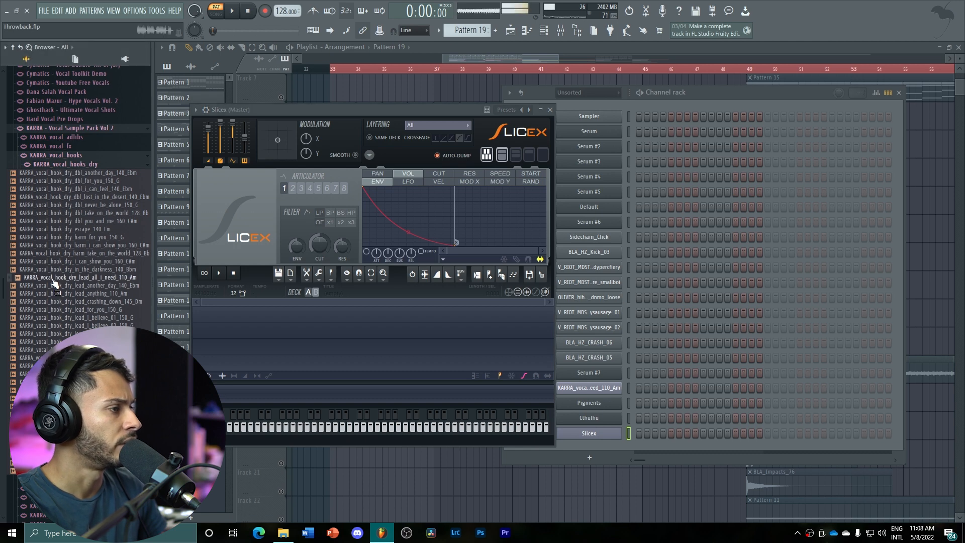
drag(55, 284, 317, 344)
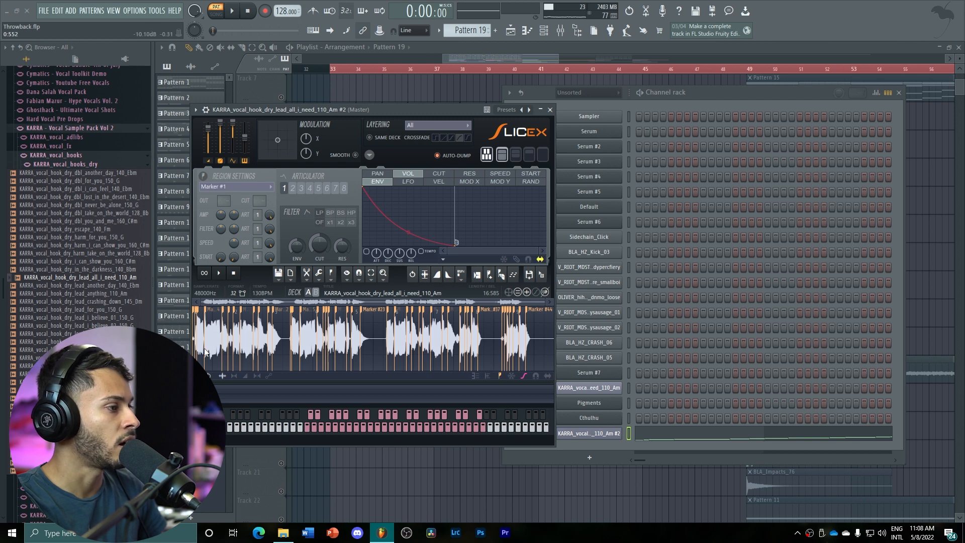
Close Slicex, open the new vocal channel's piano roll, and play the sliced notes it contains.
click(550, 109)
click(667, 435)
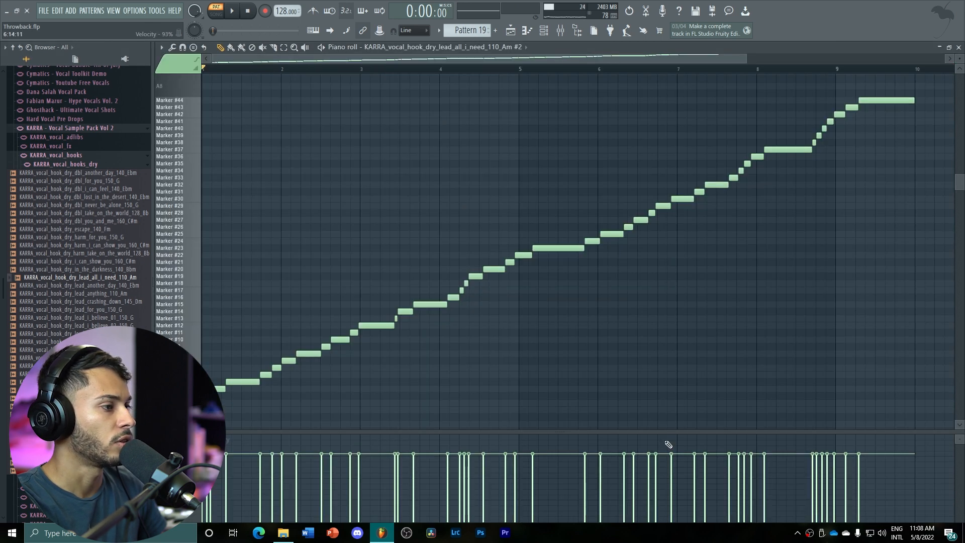
drag(743, 60, 449, 76)
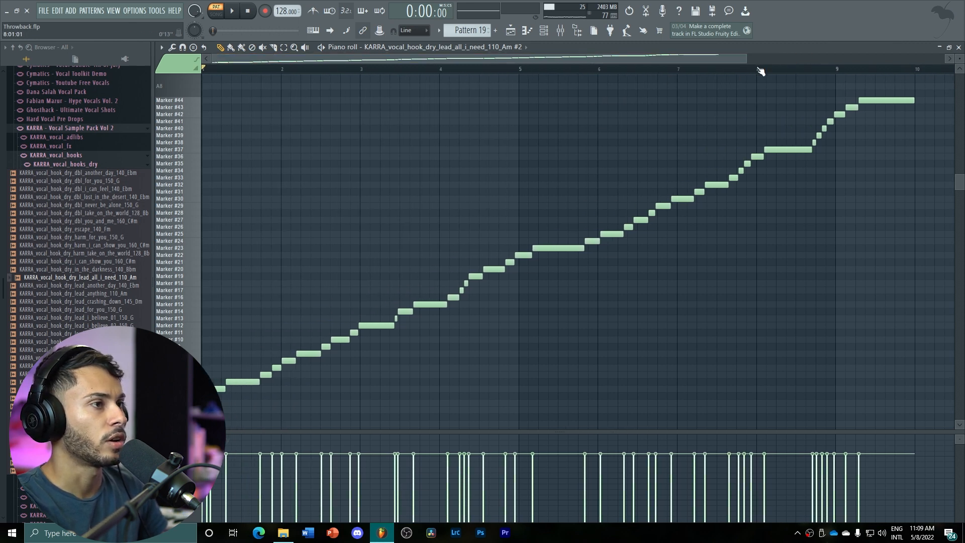
drag(748, 60, 883, 61)
scroll(750, 275, down, 3)
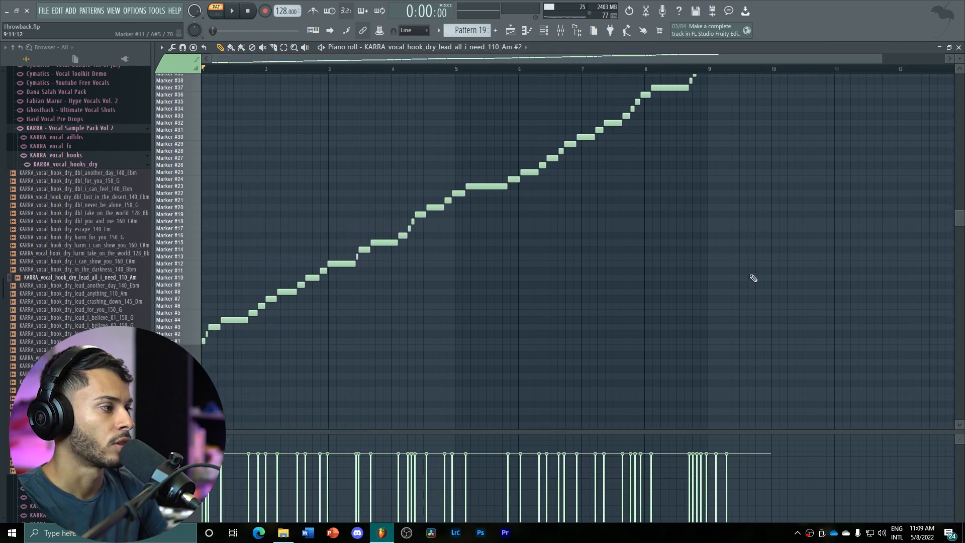
scroll(750, 275, up, 3)
scroll(751, 275, up, 3)
scroll(750, 275, down, 3)
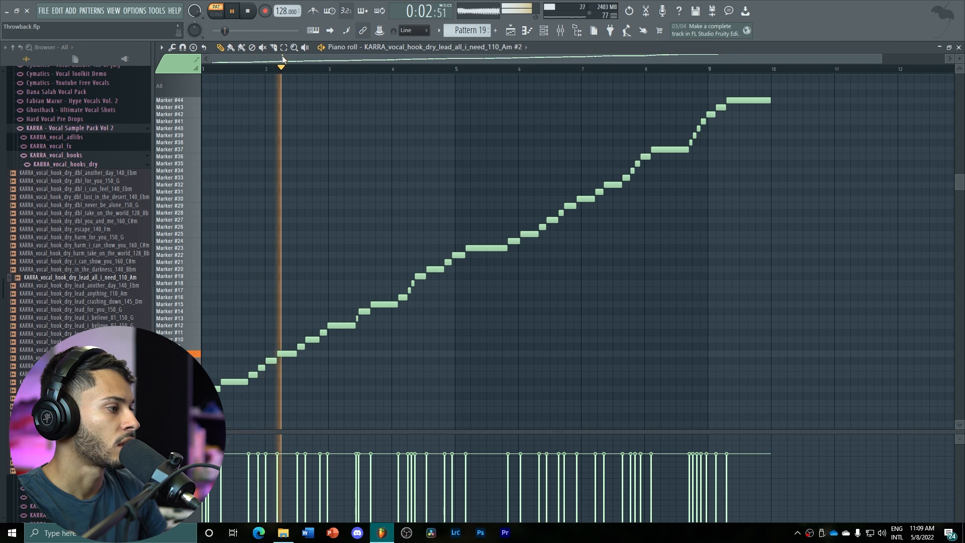
key(space)
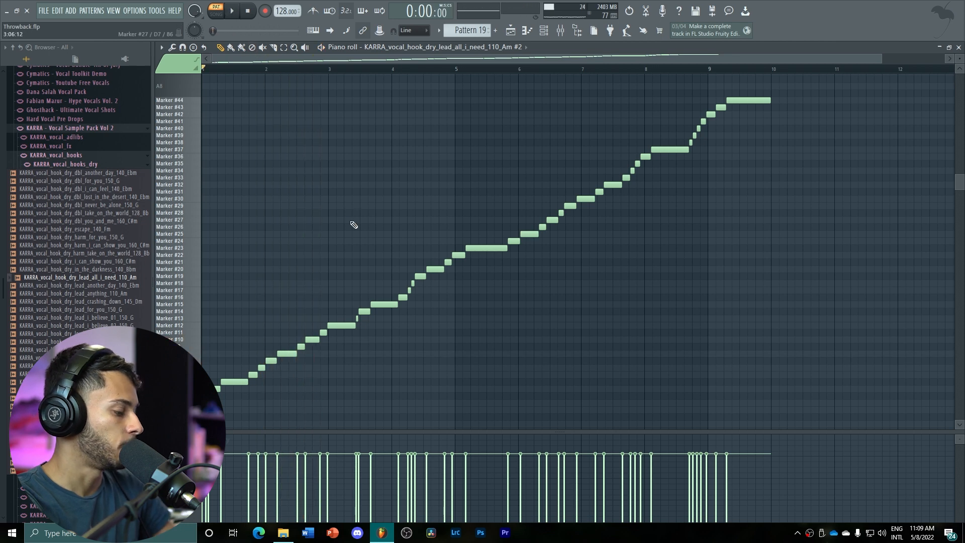
Delete all the slice notes from Pattern 19's piano roll.
key(ctrl+a)
key(Delete)
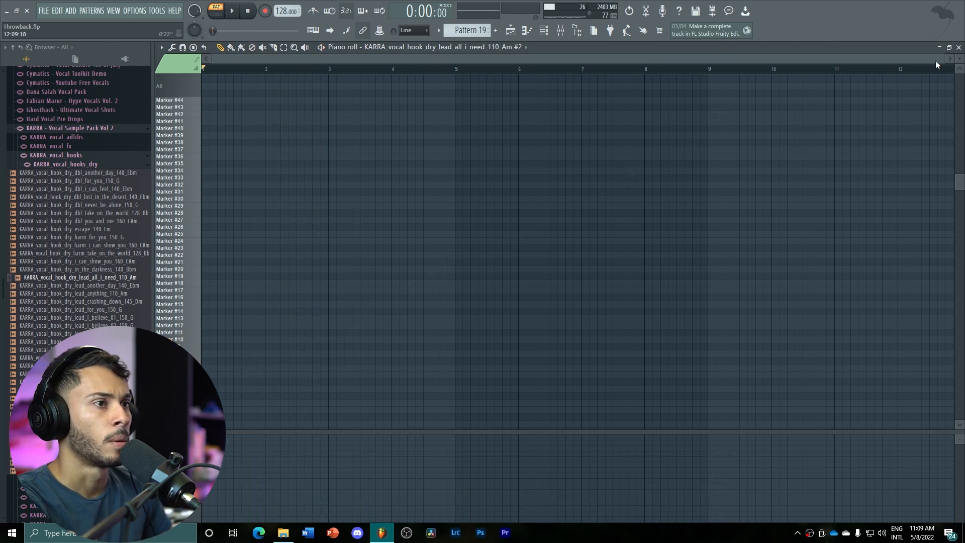
drag(944, 60, 469, 132)
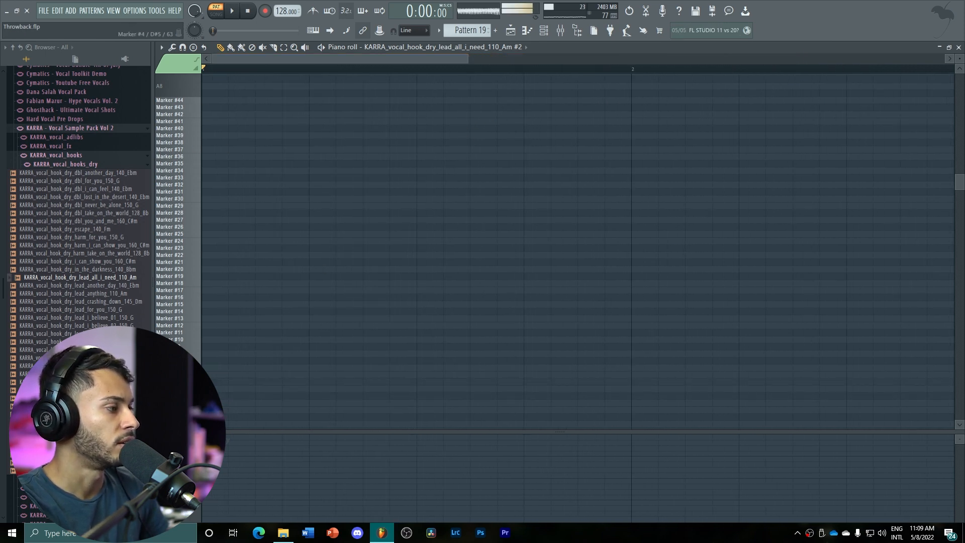
Unsolo the playlist tracks, mute only Track 19, and set song playback to start at bar 33.
key(F5)
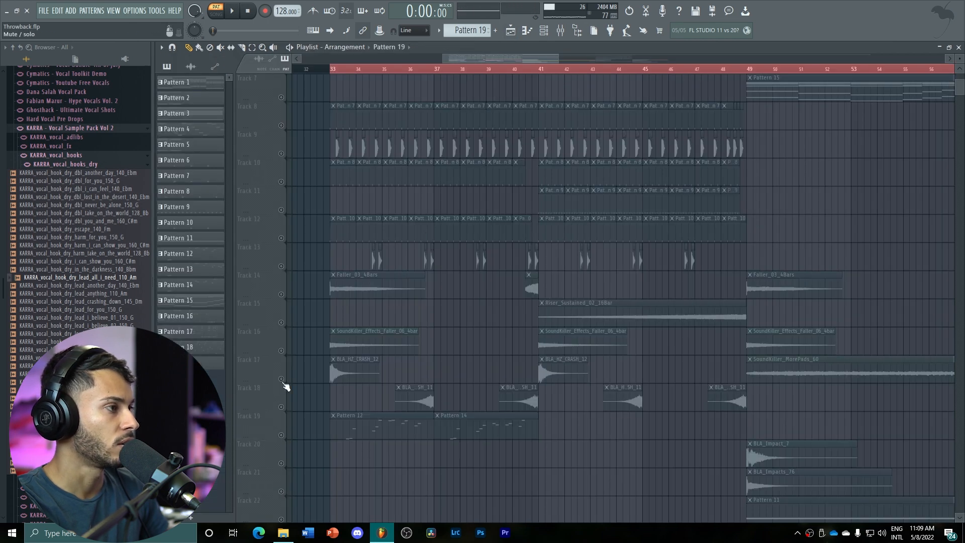
scroll(282, 383, up, 2)
scroll(281, 386, down, 3)
right_click(282, 351)
right_click(283, 351)
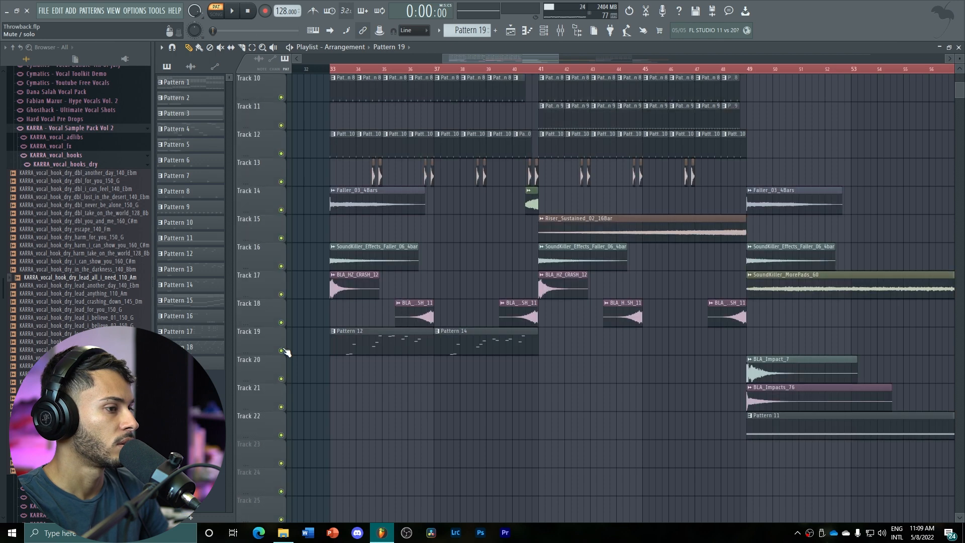
click(282, 351)
click(344, 71)
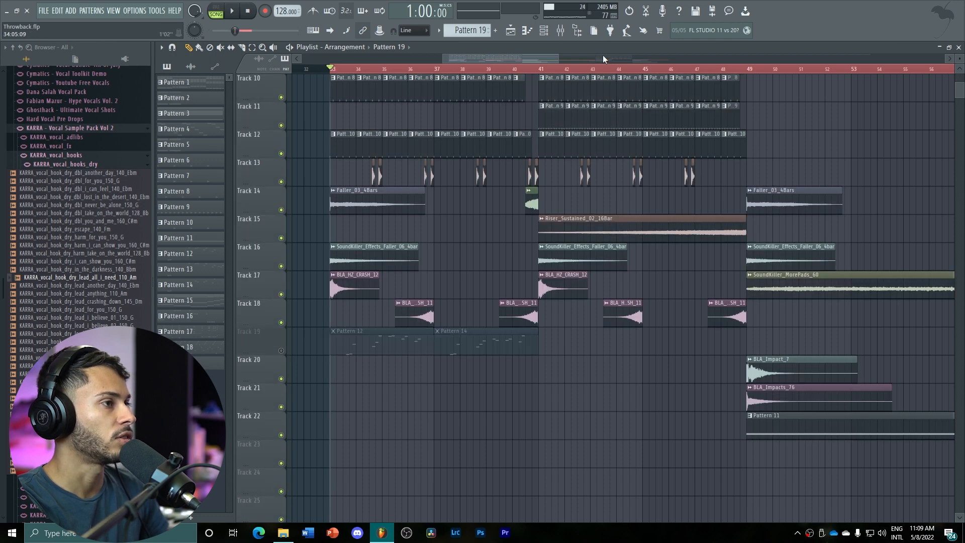
Place a Pattern 19 clip on Track 20 at bar 33.
drag(558, 58, 496, 68)
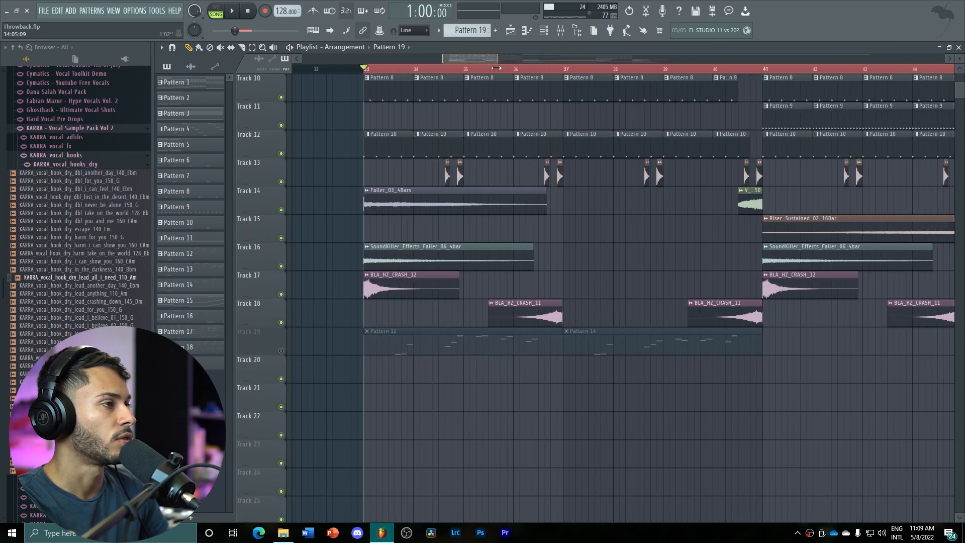
click(394, 377)
key(space)
drag(402, 378, 409, 378)
Open the new KARRA vocal channel's piano roll and place a two-step note on Marker #14 at the third step of bar 1.
key(F6)
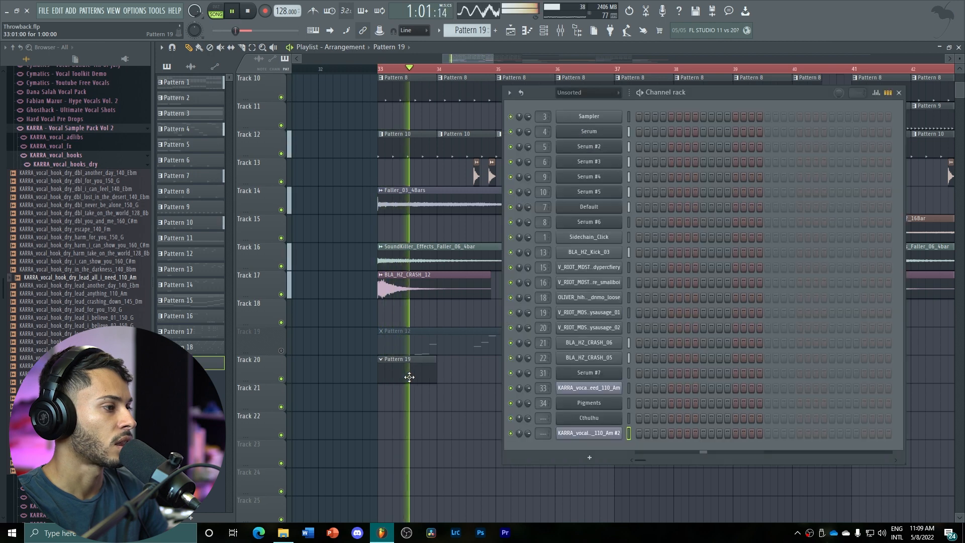
key(space)
right_click(610, 433)
click(643, 380)
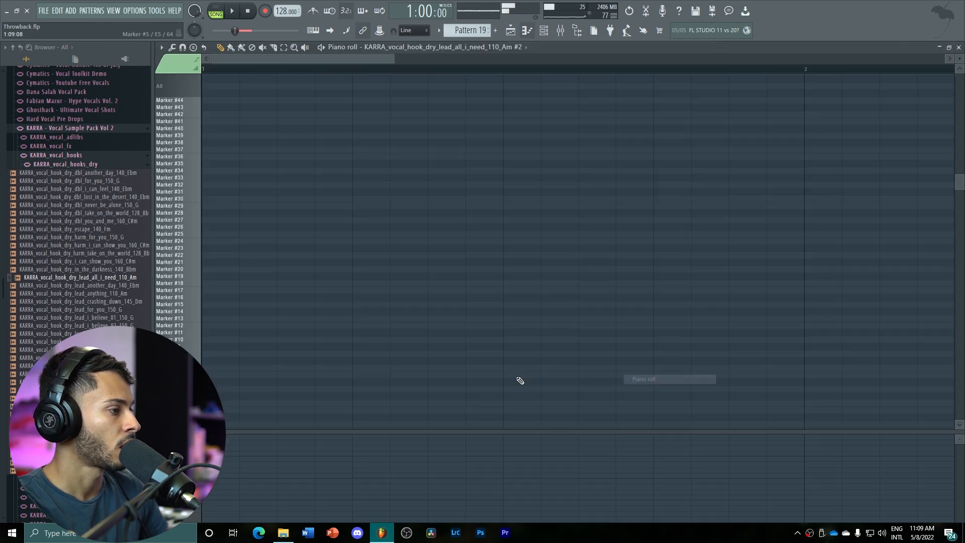
click(232, 350)
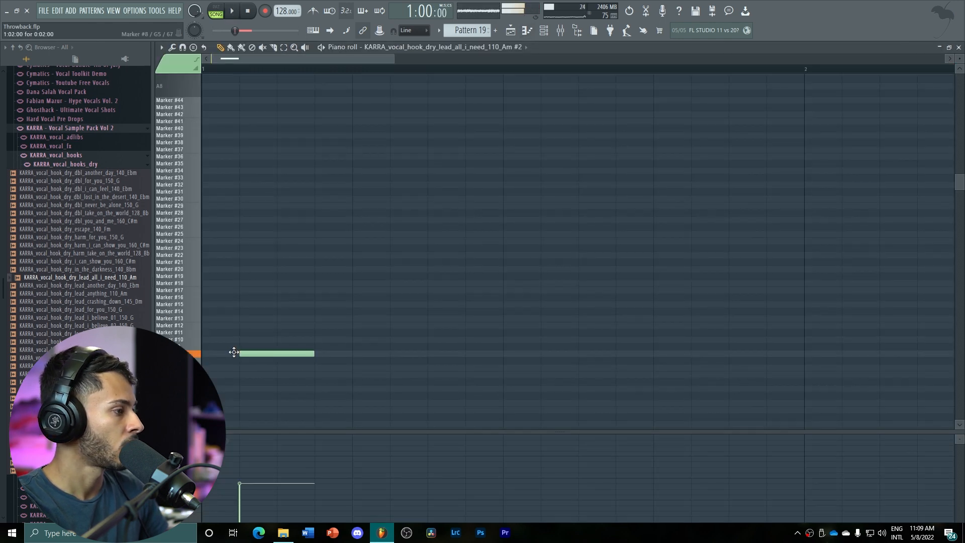
mouse_move(232, 351)
mouse_down()
mouse_move(270, 337)
mouse_move(265, 298)
mouse_move(265, 310)
mouse_up()
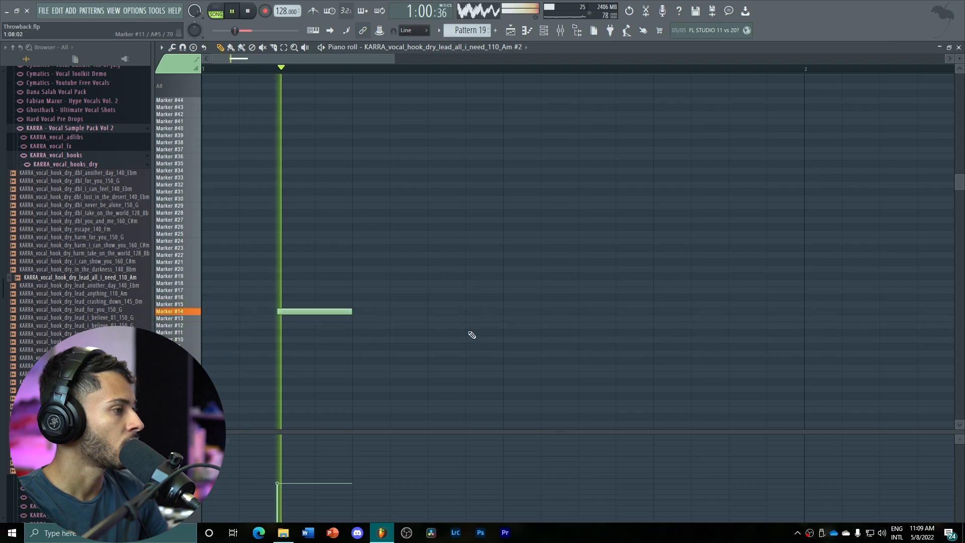
Place a two-step note on Marker #16 at step 11 of bar 1 and delete the Marker #14 note.
mouse_move(312, 289)
mouse_down()
mouse_move(312, 303)
mouse_move(612, 299)
mouse_up()
key(space)
key(space)
right_click(321, 311)
Add two-step notes on Marker #25 at step 13 and Marker #22 at step 15 of bar 1, and play them back.
click(668, 255)
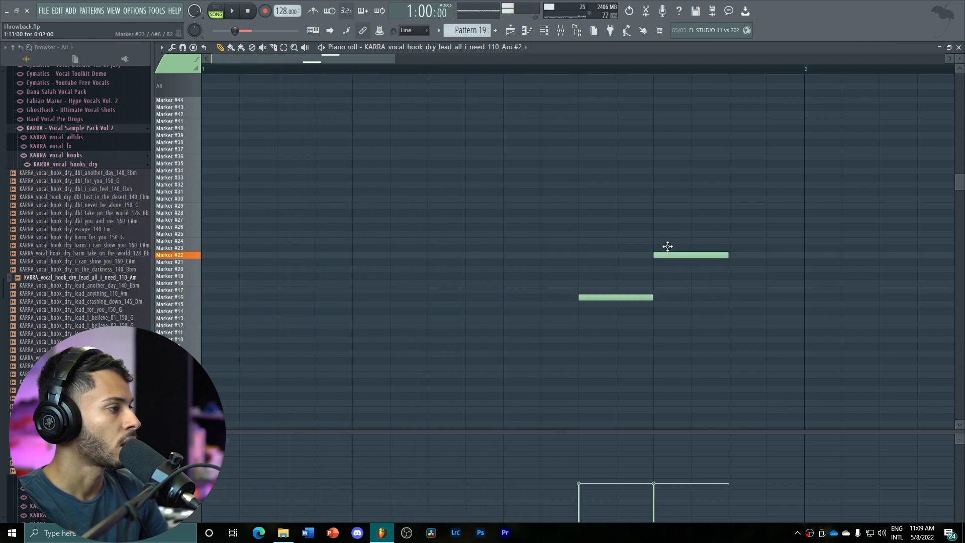
drag(667, 246, 665, 224)
click(742, 257)
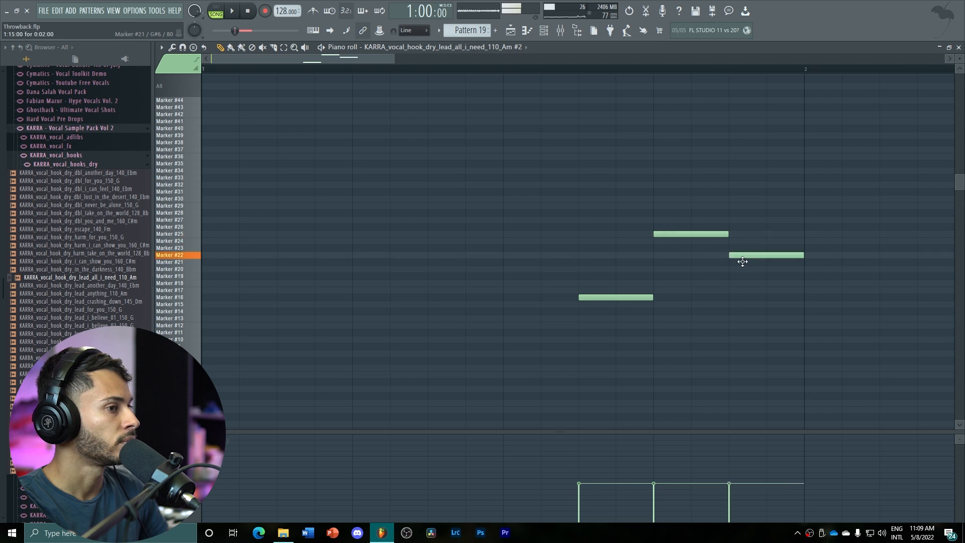
key(space)
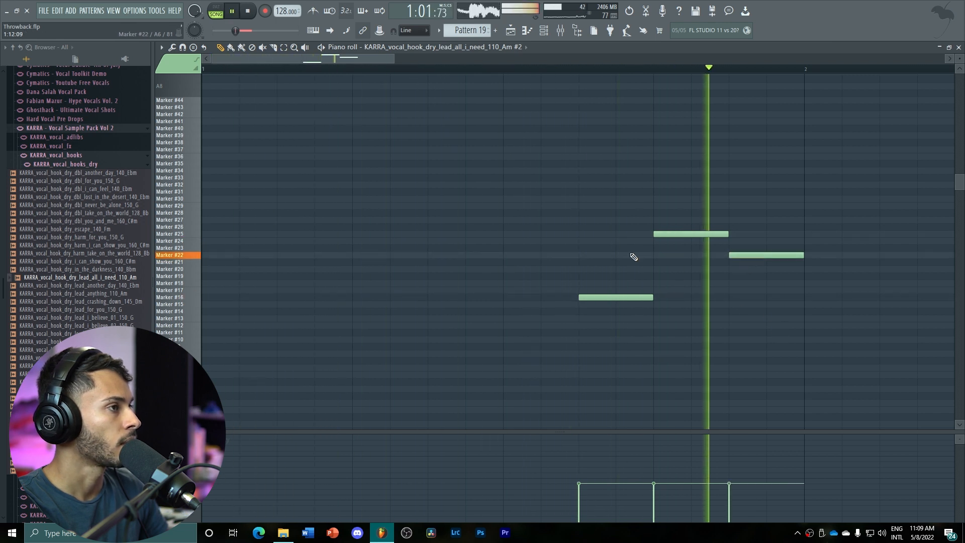
Add two-step notes in bar 2 on Marker #26 at step 11, Marker #22 at step 13 and Marker #30 at step 15, and audition them.
drag(395, 59, 636, 61)
key(space)
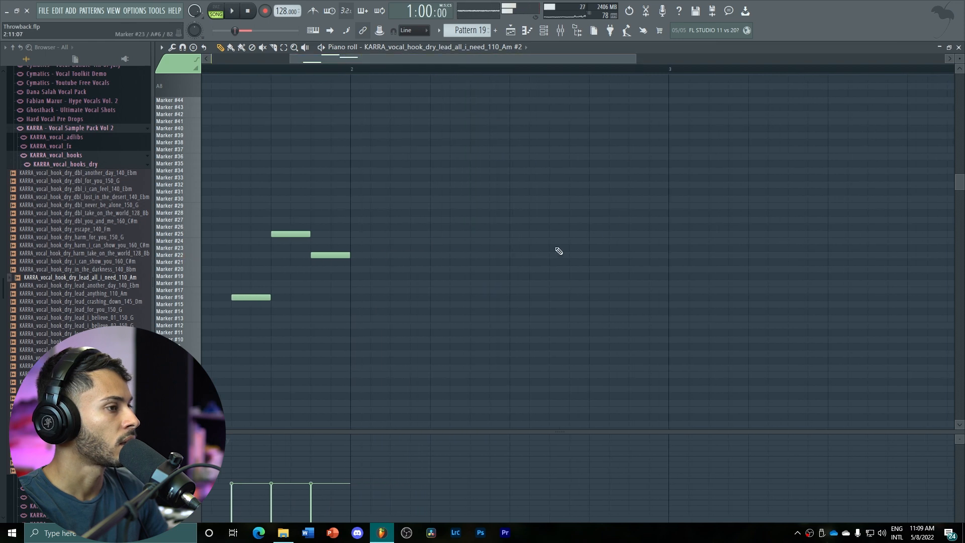
mouse_move(559, 250)
mouse_down()
mouse_move(552, 211)
mouse_move(553, 227)
mouse_up()
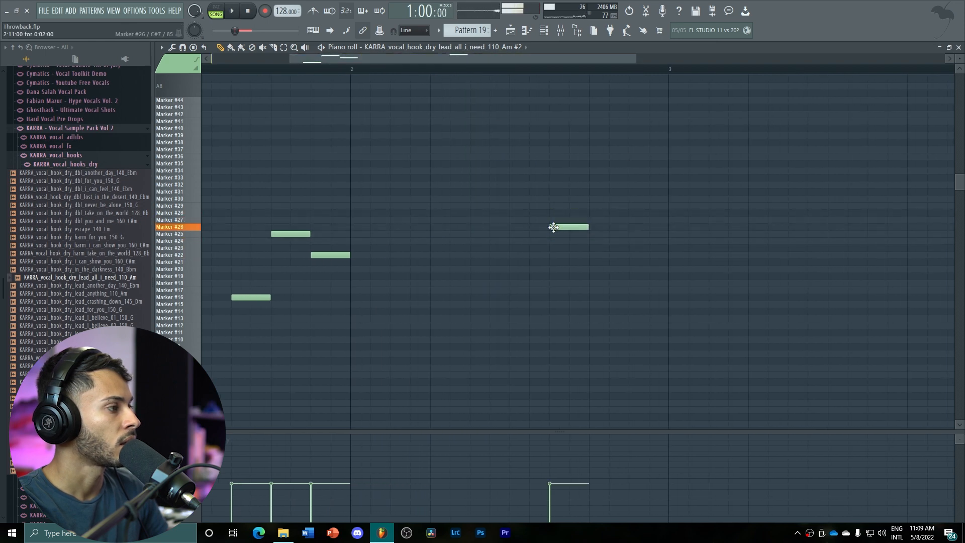
click(593, 256)
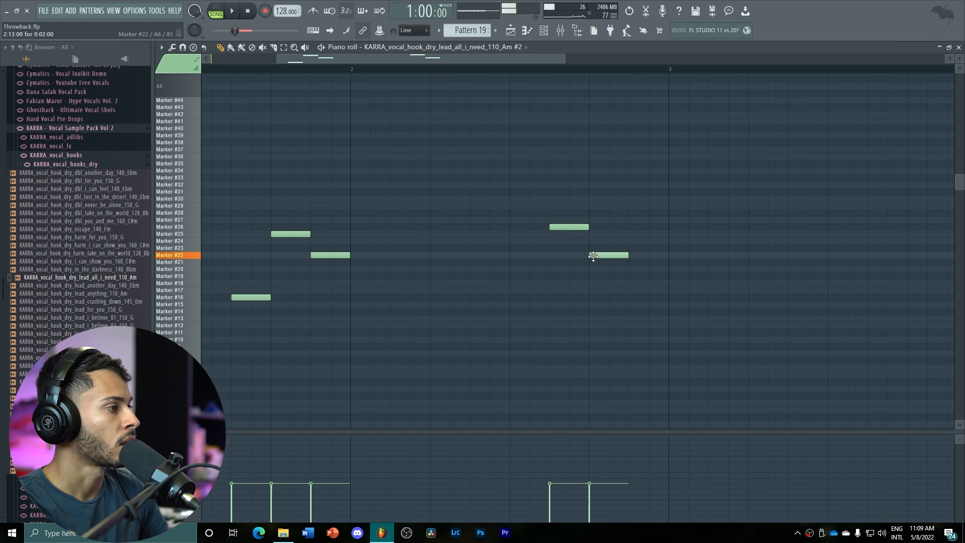
click(631, 199)
key(space)
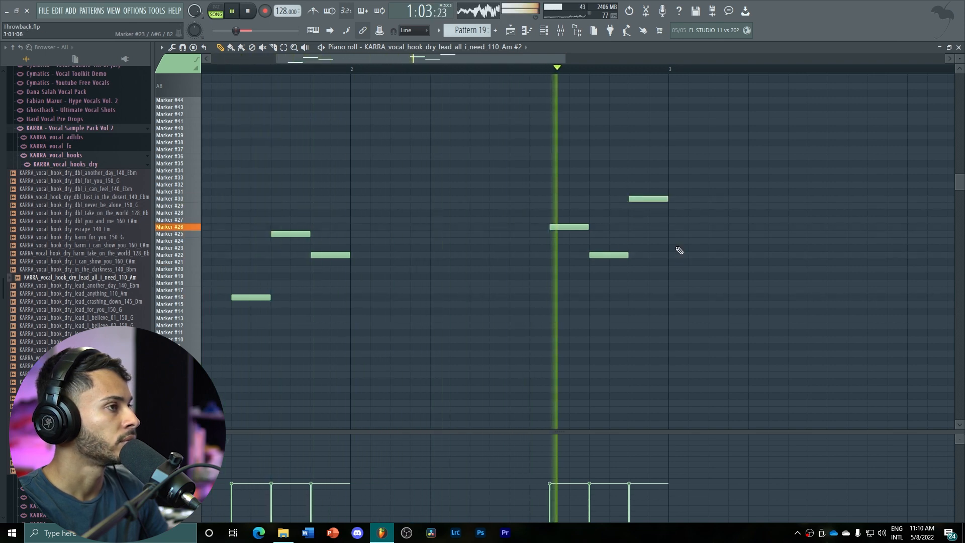
key(space)
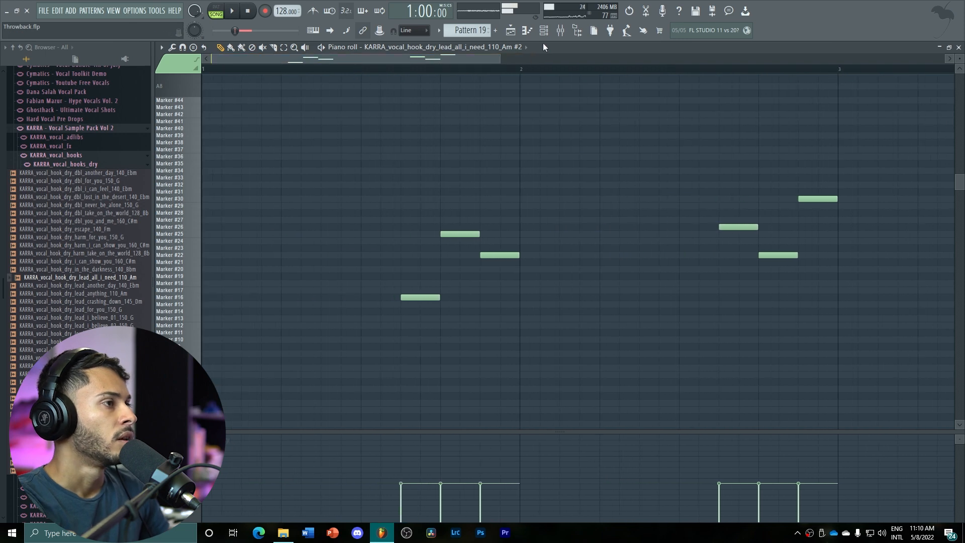
Examine the slices of the second KARRA vocal channel in Slicex and play the sequence within the song.
click(543, 30)
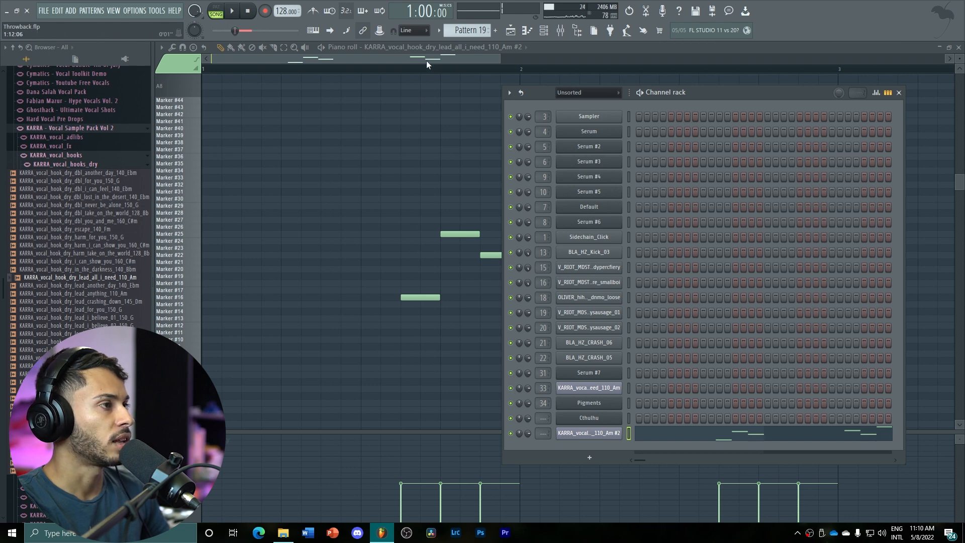
click(617, 435)
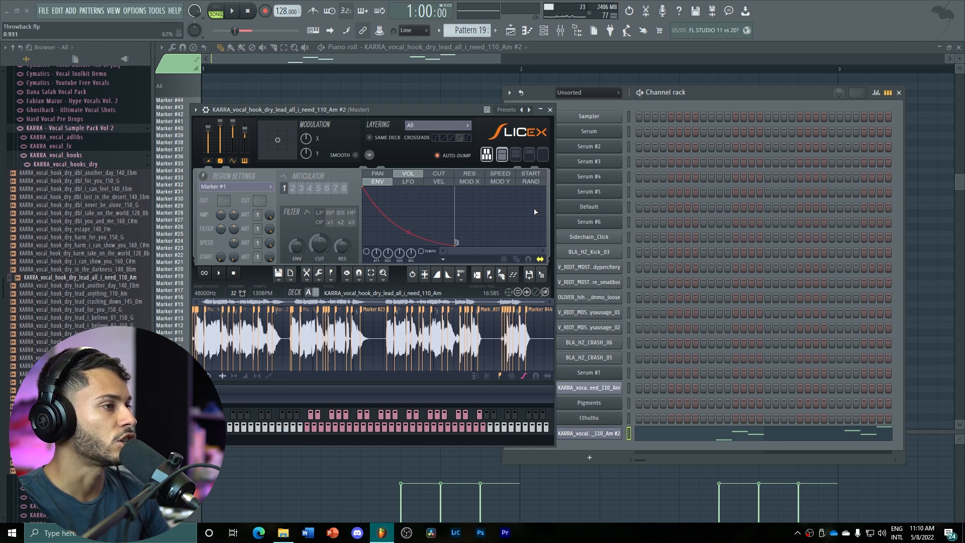
click(550, 110)
key(space)
key(F6)
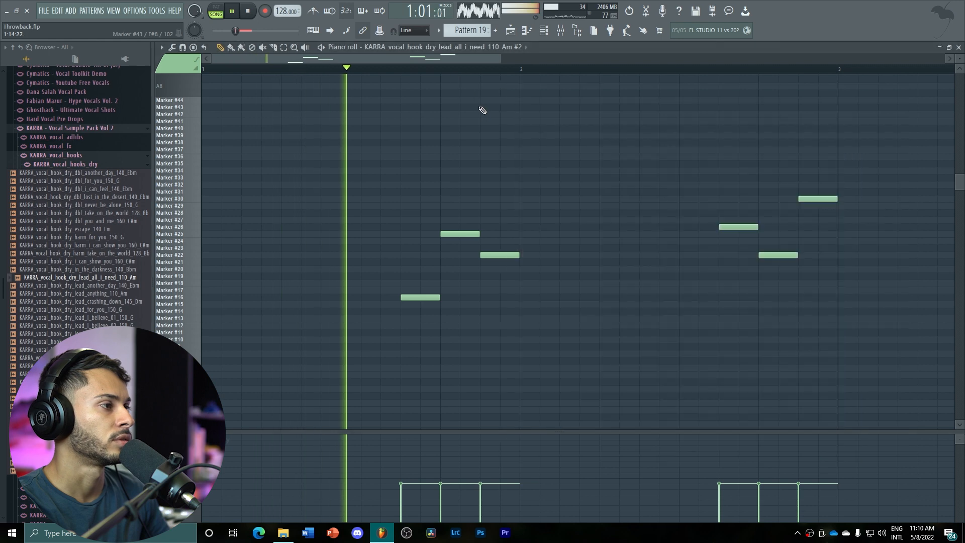
key(space)
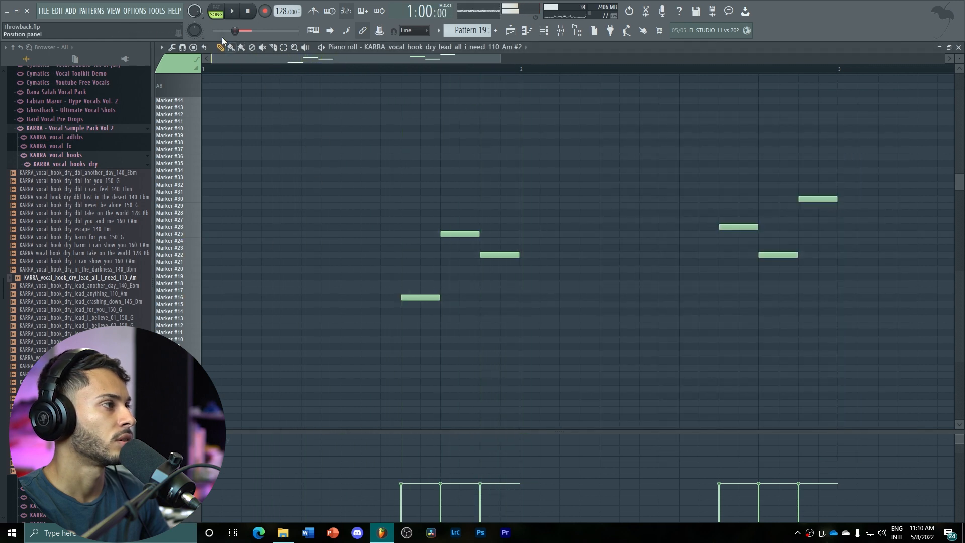
Listen to Pattern 19 on its own in pattern mode and against the drop from bar 33 in song mode.
key(l)
key(space)
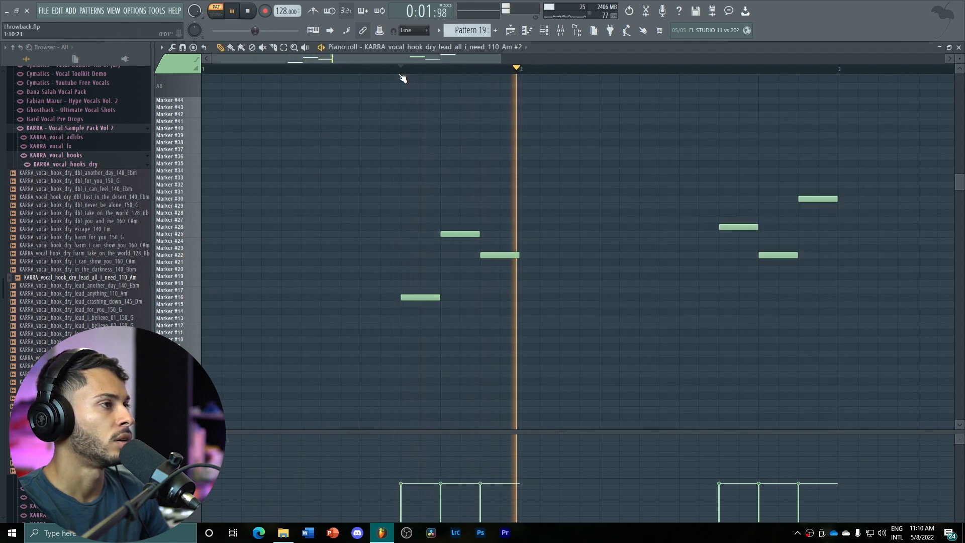
click(511, 34)
key(l)
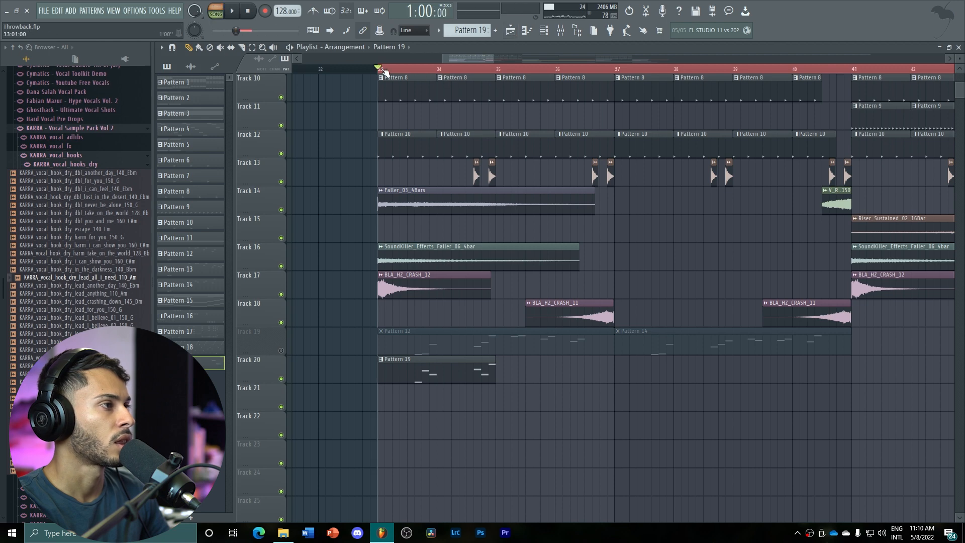
scroll(528, 345, up, 1)
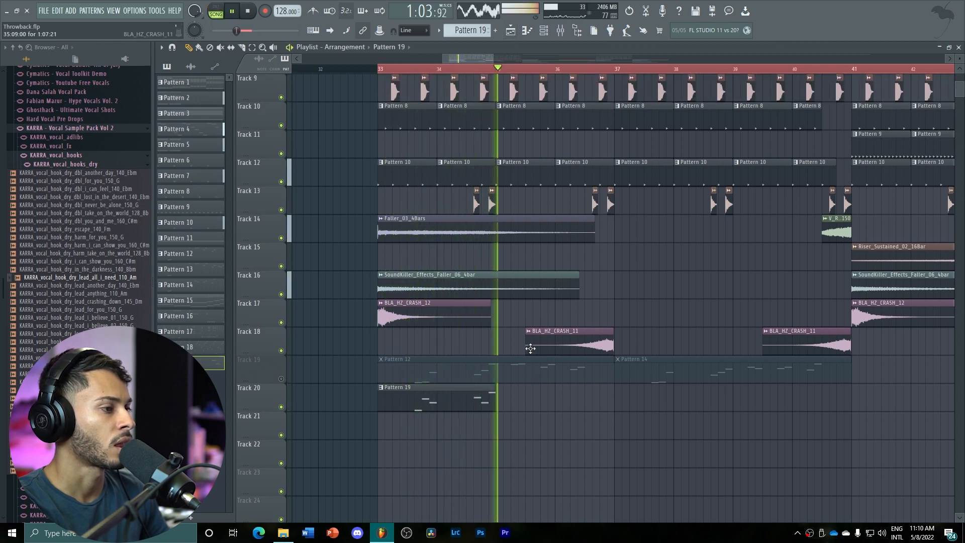
key(space)
key(space)
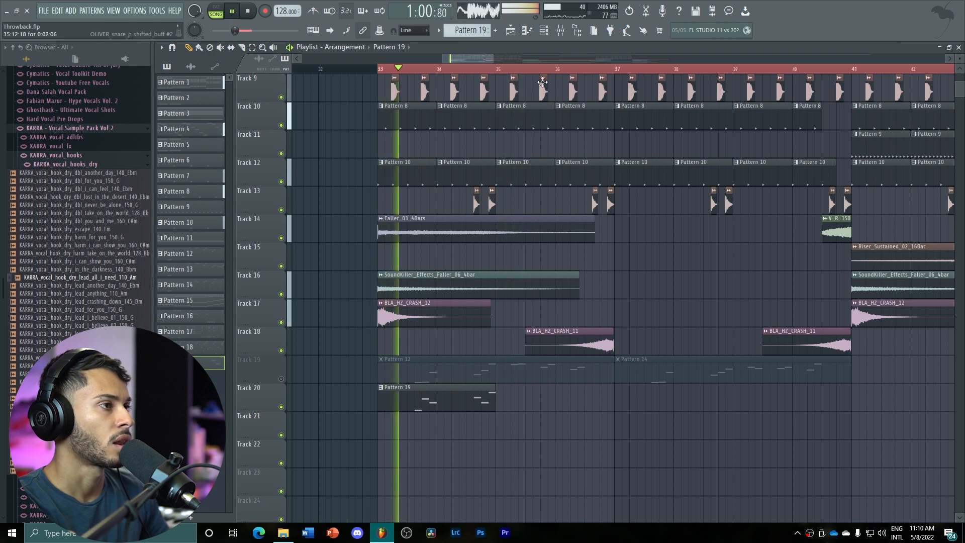
Route the second KARRA vocal Slicex channel to free mixer track 35.
key(F6)
key(space)
click(613, 426)
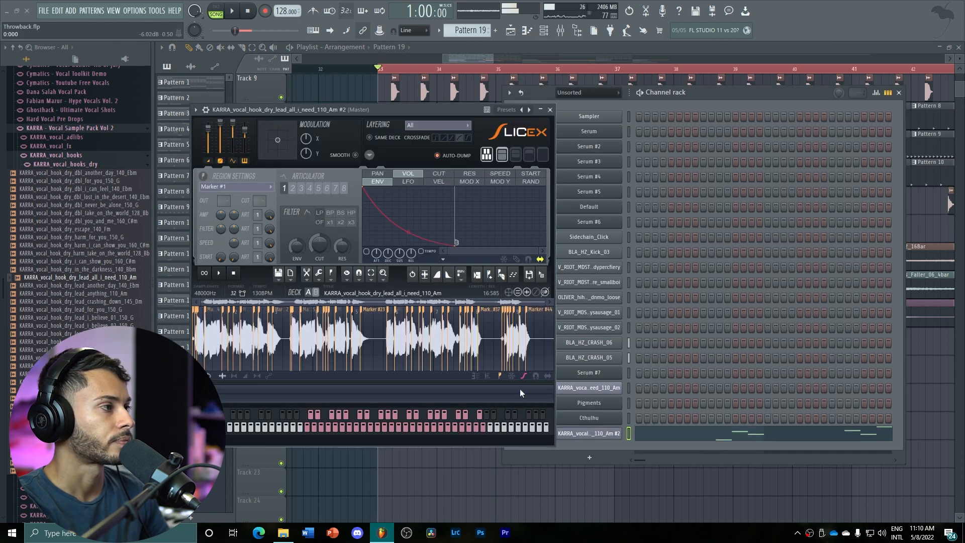
click(206, 110)
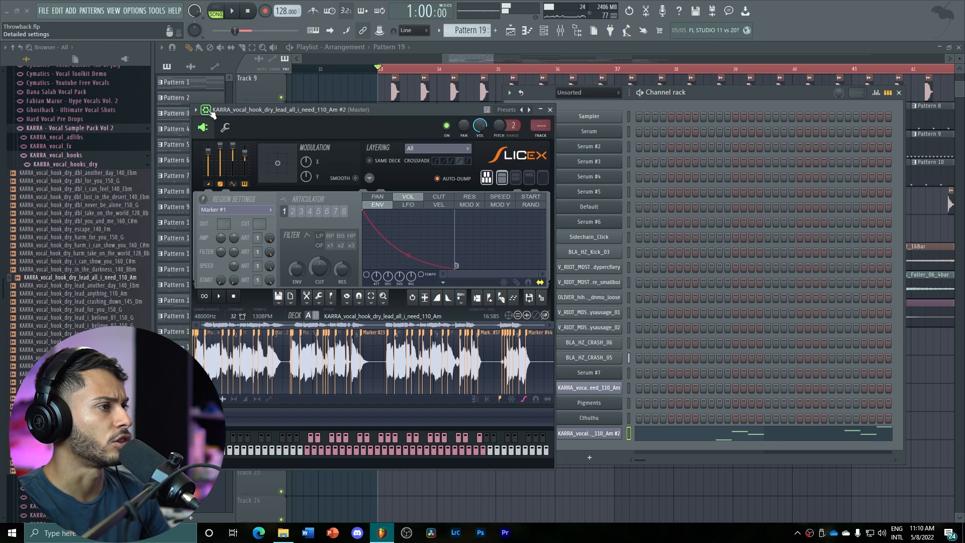
click(541, 136)
click(550, 110)
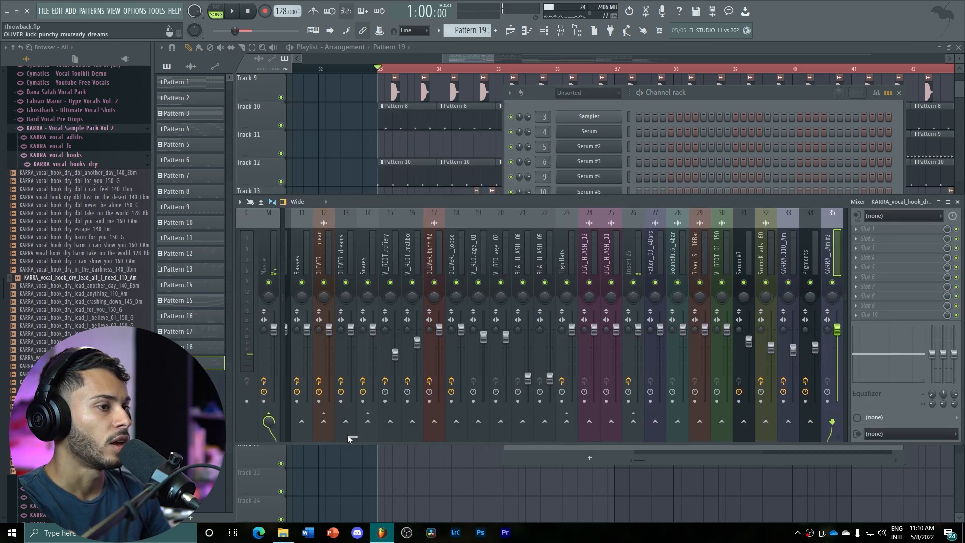
Load Waves Tune Real-Time Stereo in effect slot 1 of mixer track 35.
drag(348, 435, 408, 432)
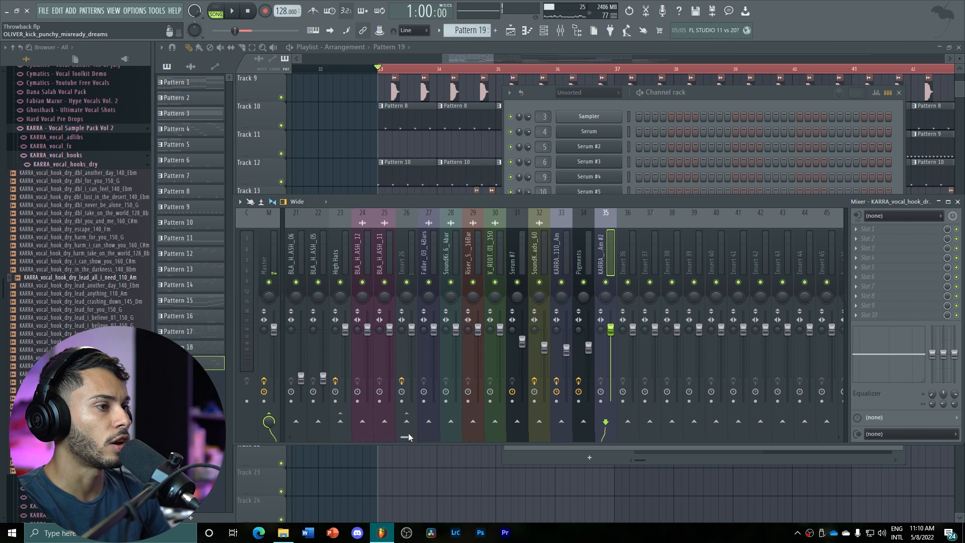
click(883, 230)
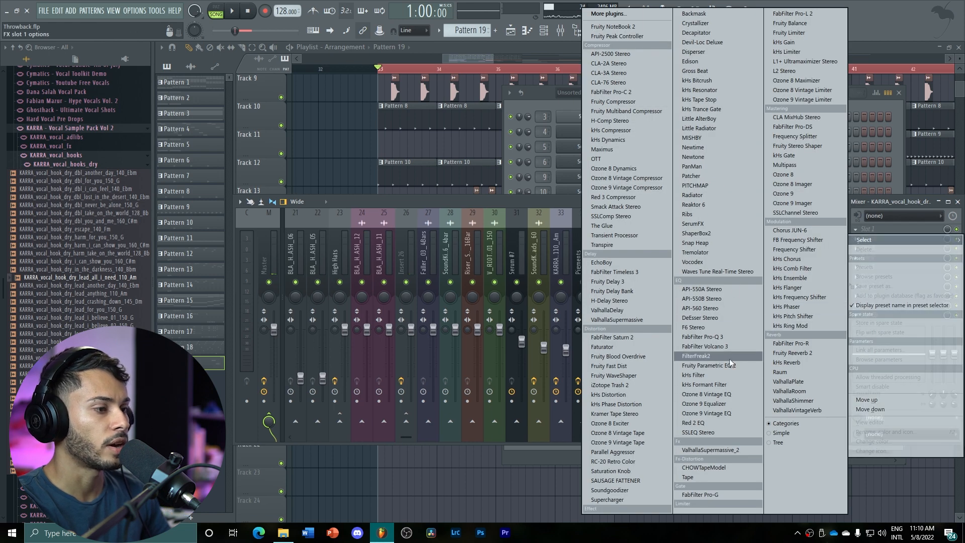
click(718, 271)
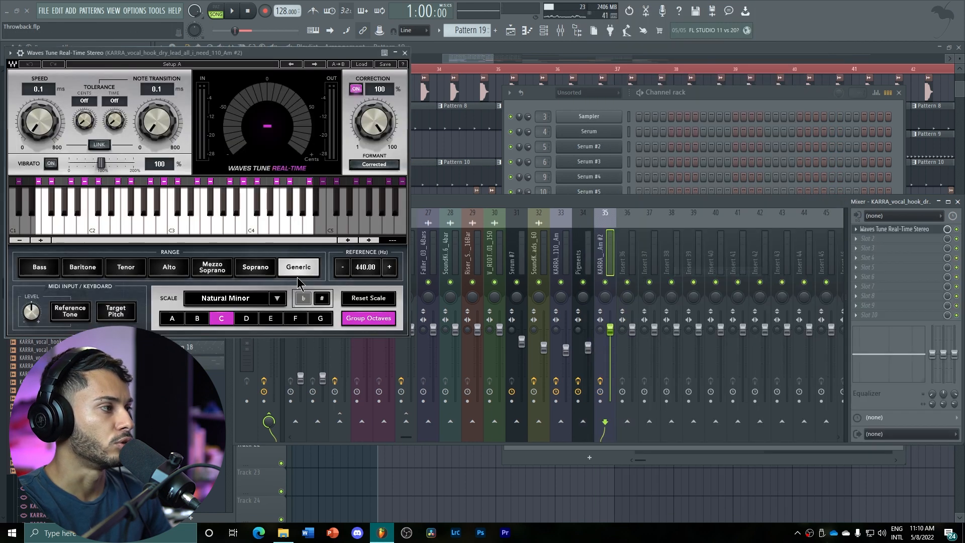
drag(159, 61, 321, 116)
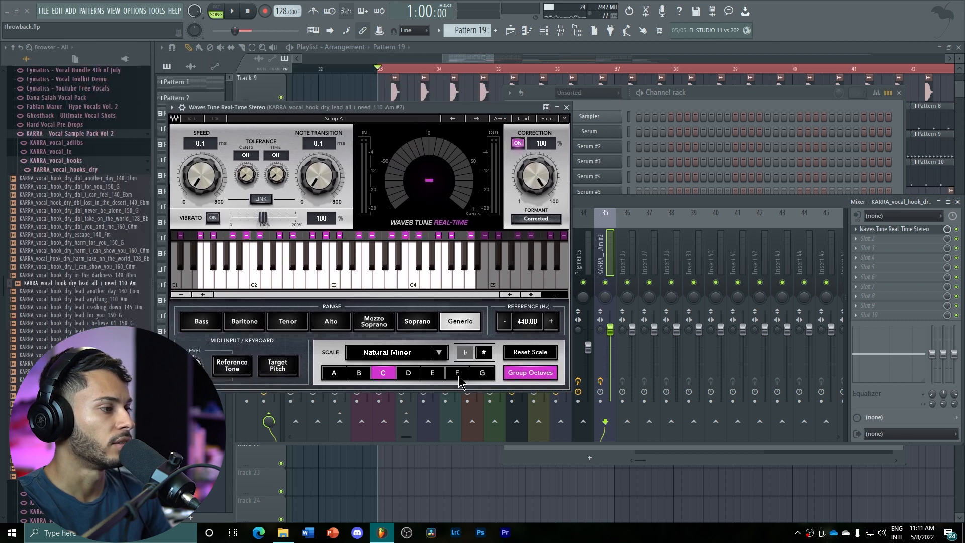
Set the pitch correction to D# Natural Minor with speed 4.4 ms and note transition 7.1 ms, and play the song.
click(408, 372)
click(483, 352)
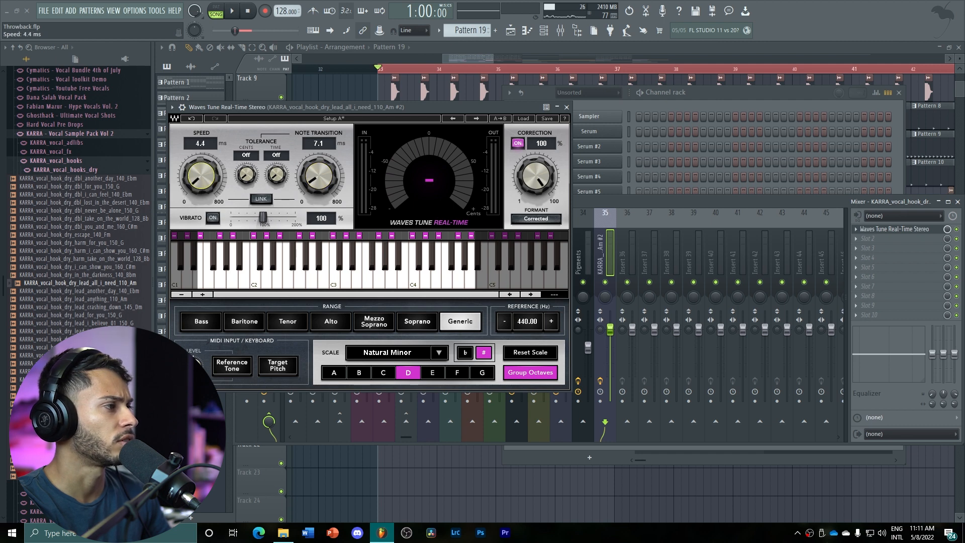
click(567, 107)
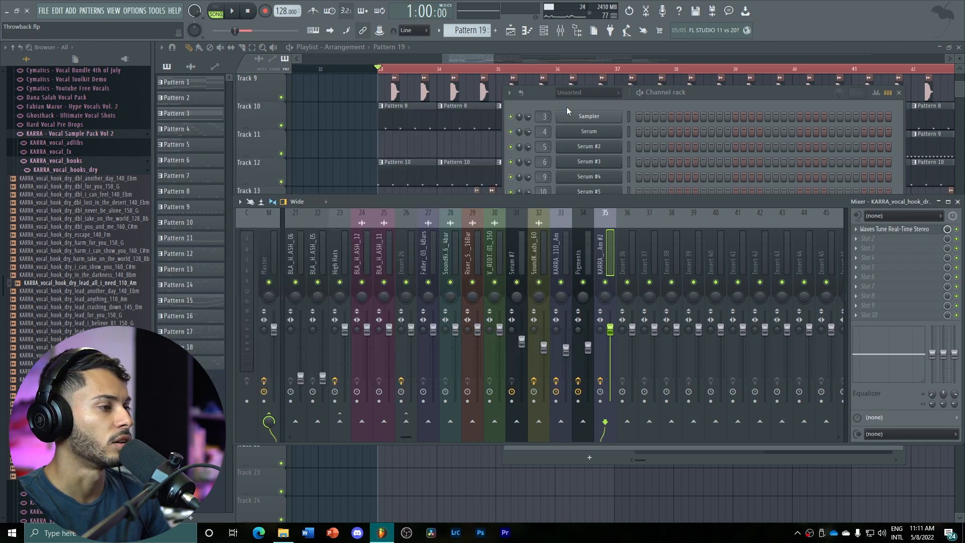
key(space)
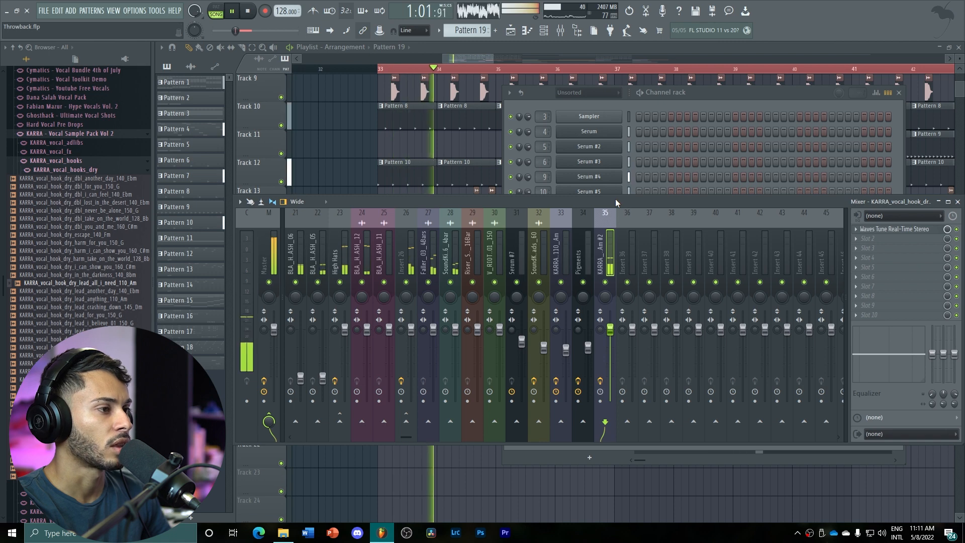
Load the OTT compressor in effect slot 2 of mixer track 35.
click(879, 238)
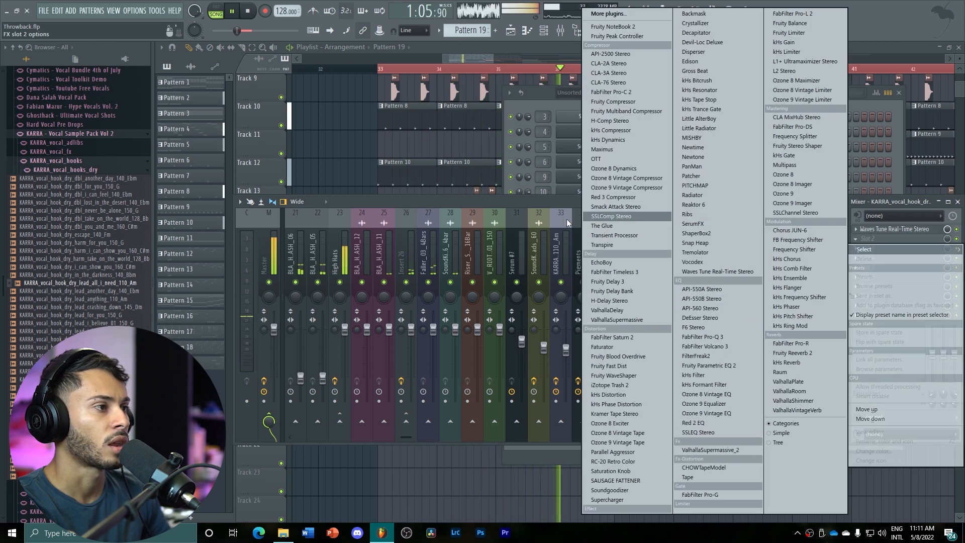
click(529, 201)
click(868, 233)
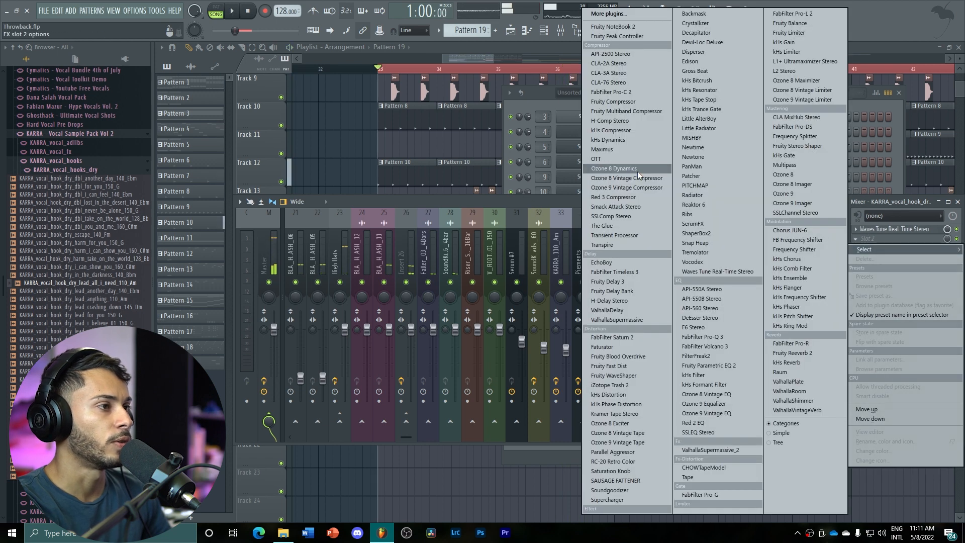
click(623, 158)
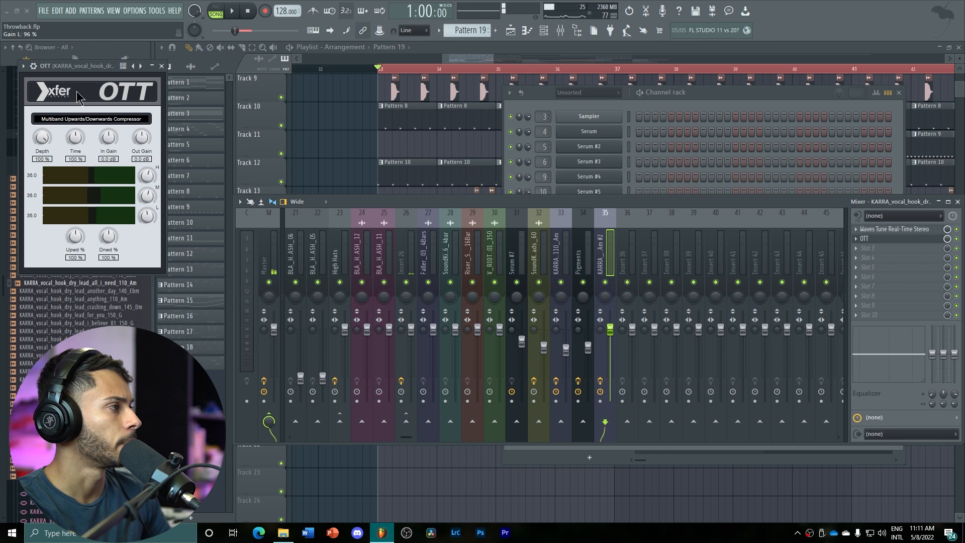
drag(67, 65, 348, 182)
Raise OTT's output gain to 3.1 dB while the song plays.
key(space)
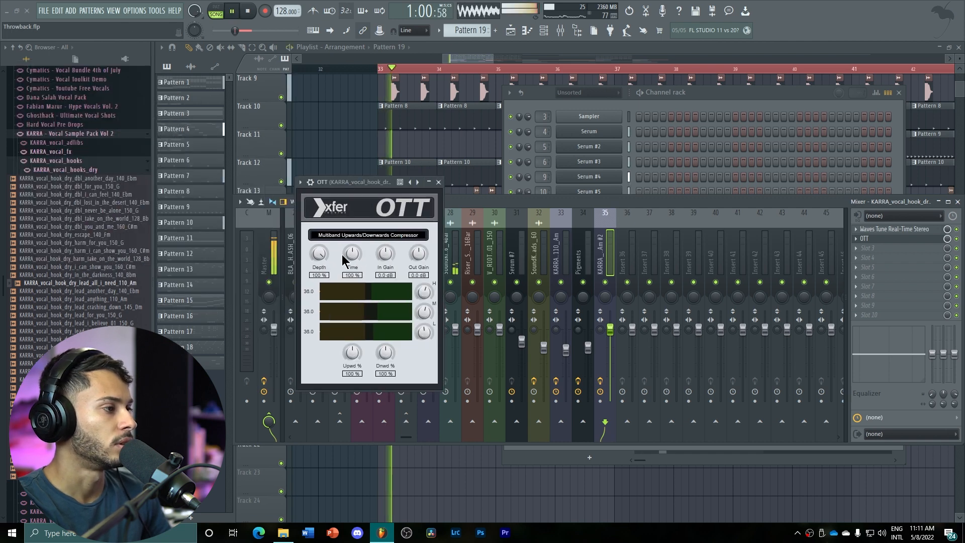
drag(418, 252, 420, 252)
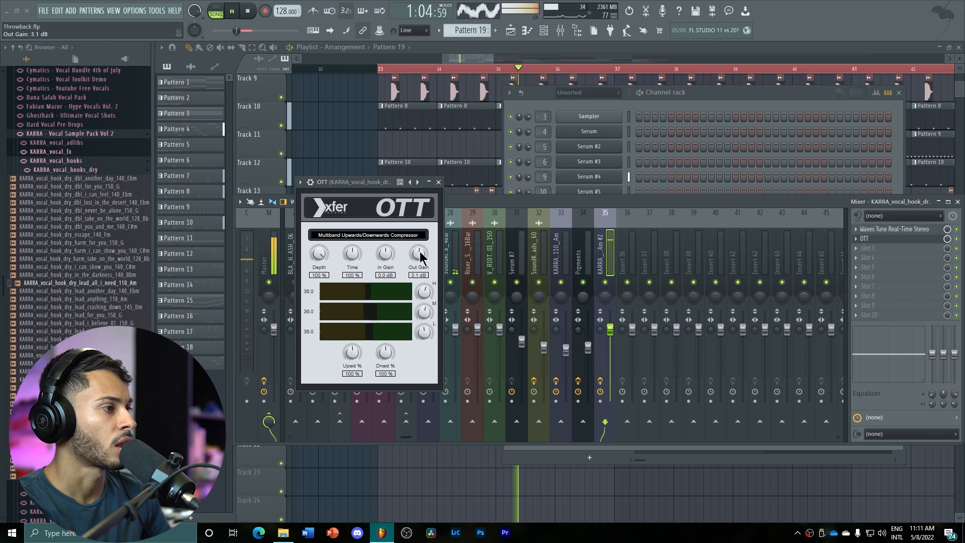
click(438, 182)
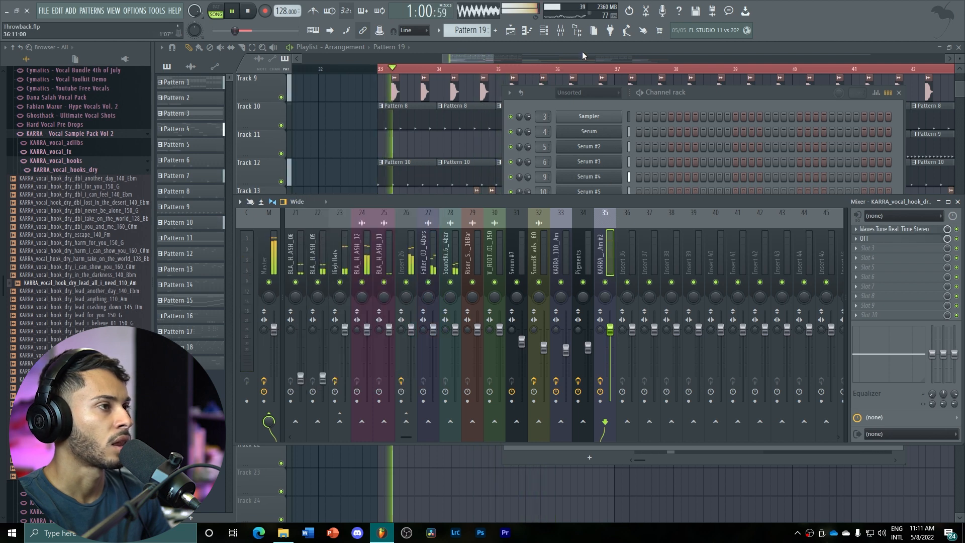
Add two-step notes to Pattern 19 in bar 3 on Marker #29 at step 7 and Marker #27 at step 9.
key(F12)
double_click(465, 399)
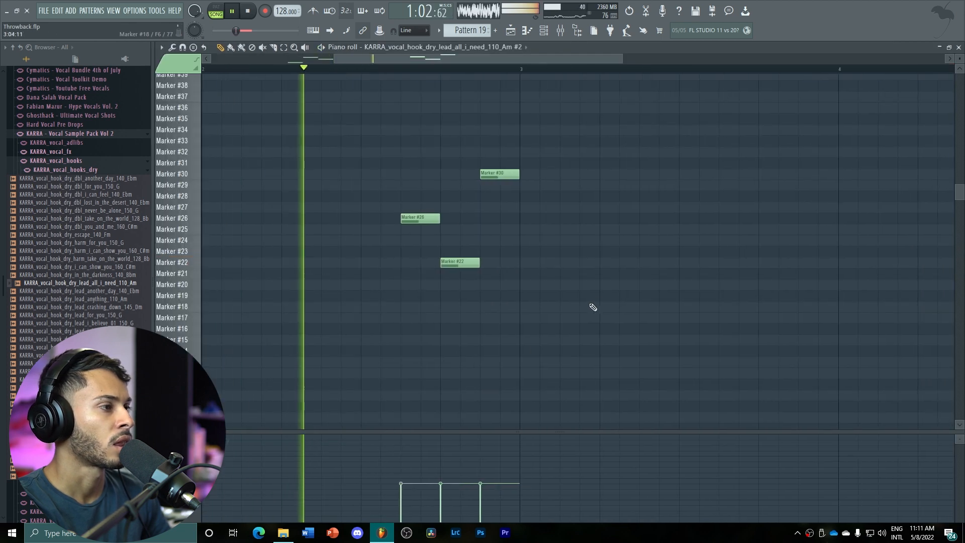
drag(623, 58, 738, 58)
key(space)
click(530, 185)
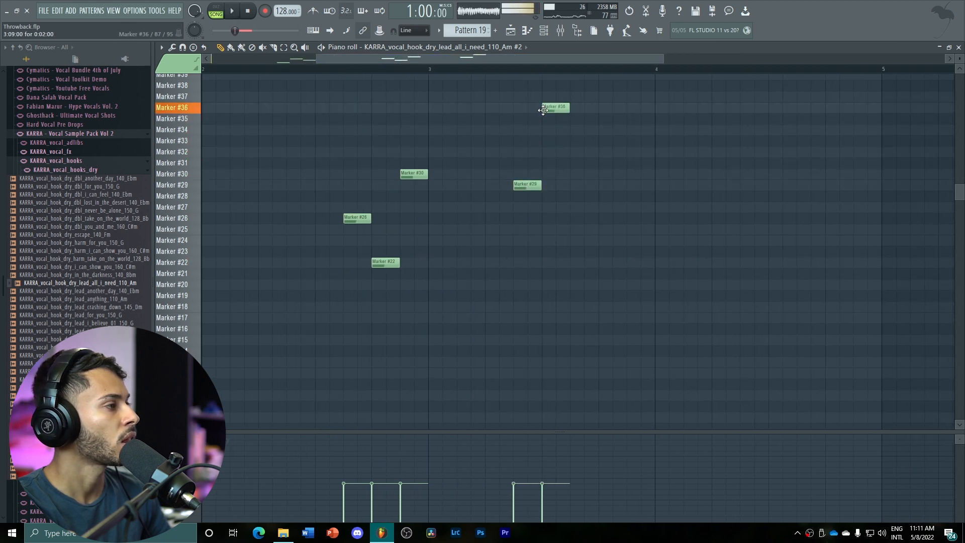
drag(543, 109, 551, 188)
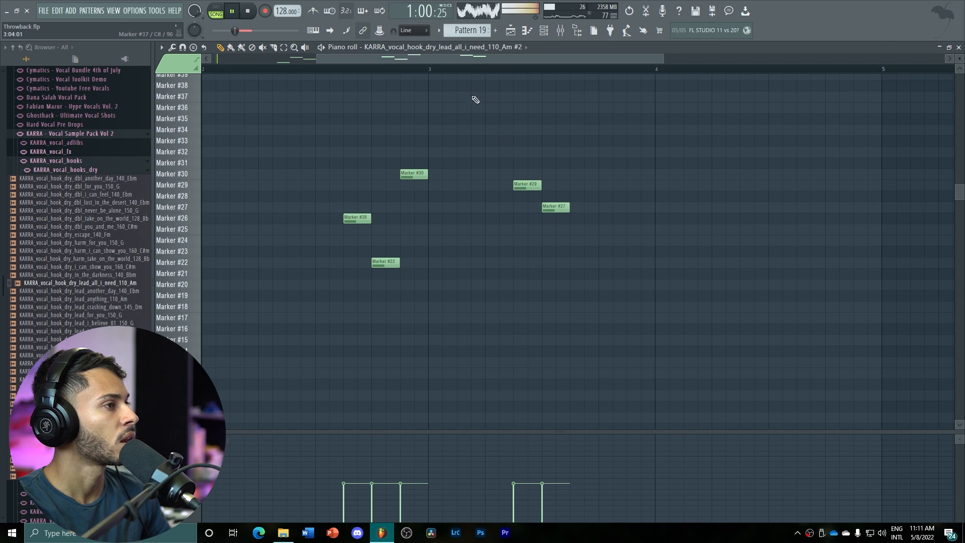
Move the bar 3 notes earlier, Marker #29 to step 5 and Marker #27 to step 7, auditioning the song.
key(space)
drag(523, 185, 495, 186)
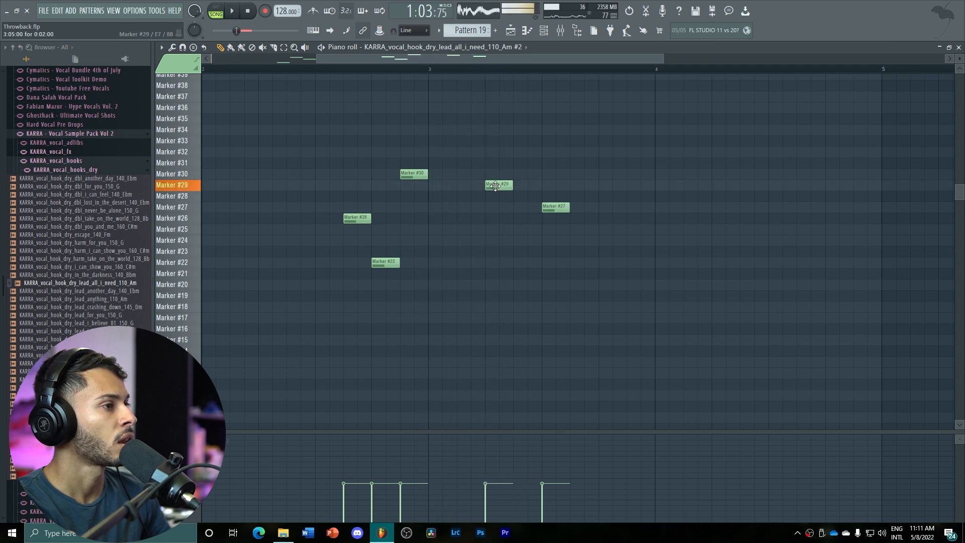
key(space)
drag(552, 207, 524, 207)
key(space)
key(space)
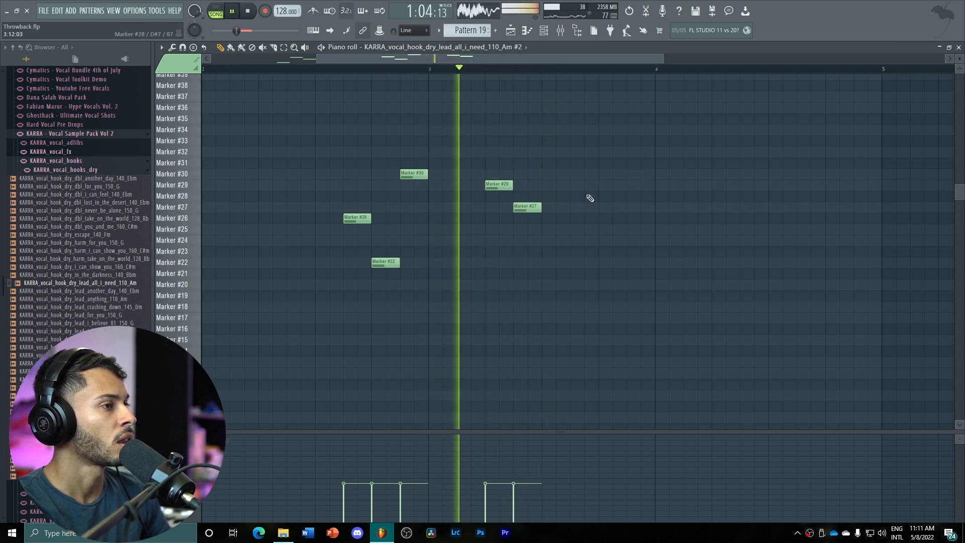
key(space)
Add two-step notes in bar 3 on Marker #20 at step 13 and Marker #22 at step 15, and play the song.
click(581, 252)
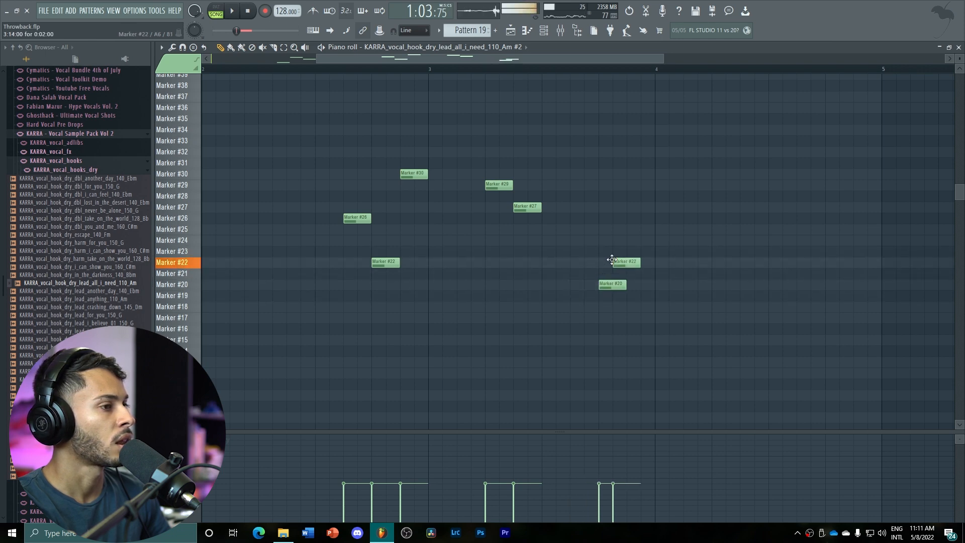
key(space)
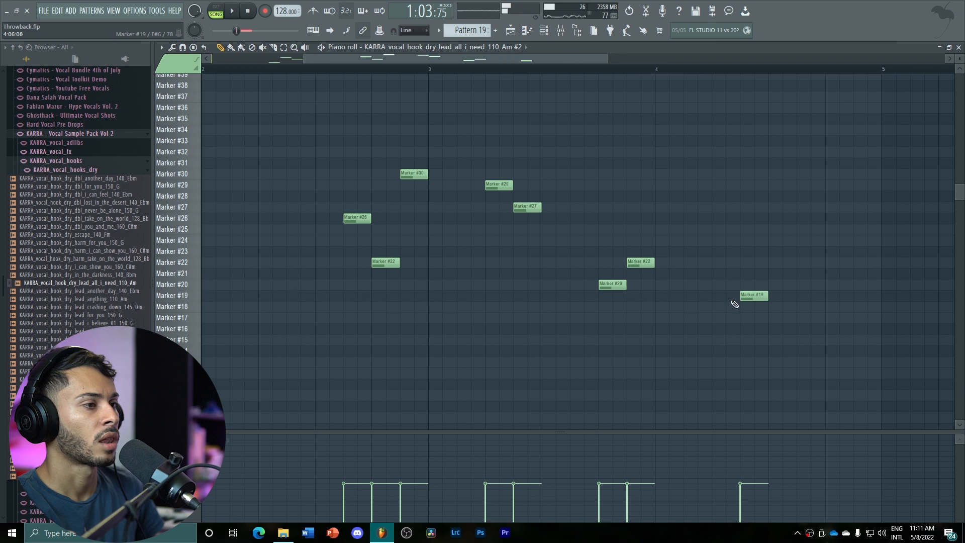
key(space)
Position the bar 4 notes with Marker #19 at step 5 and Marker #22 at step 7.
drag(754, 295, 725, 295)
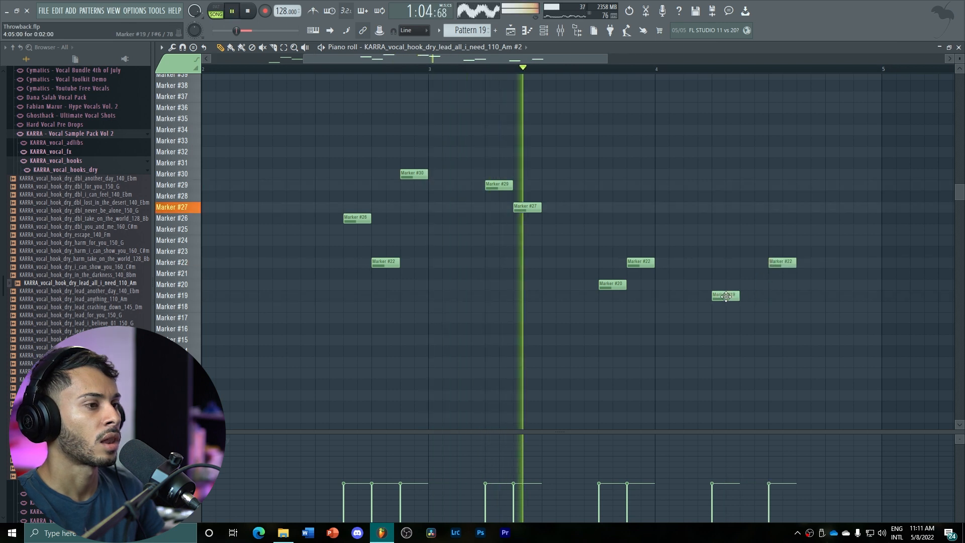
click(742, 262)
right_click(782, 263)
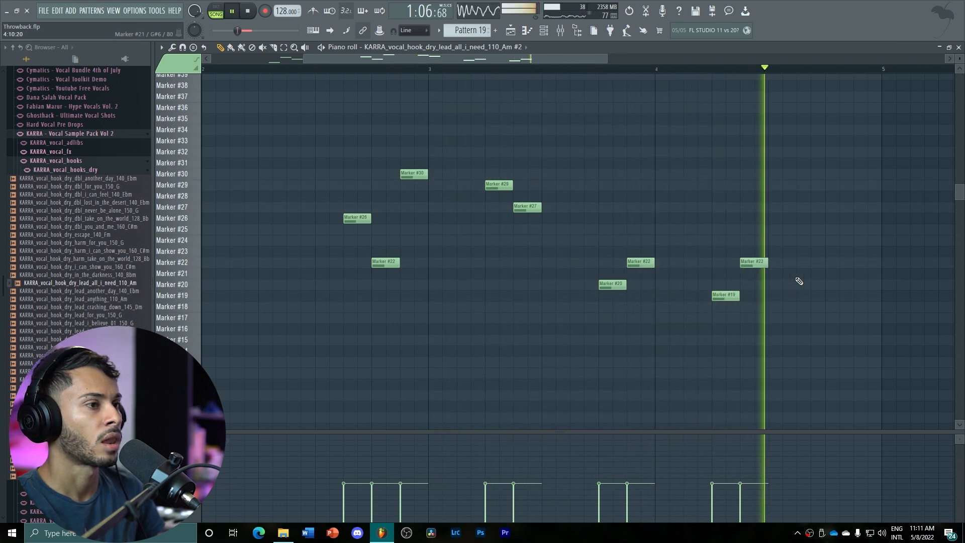
Add two-step notes in bar 4 on Marker #32 at step 11, Marker #24 at step 13 and Marker #29 at step 15.
key(space)
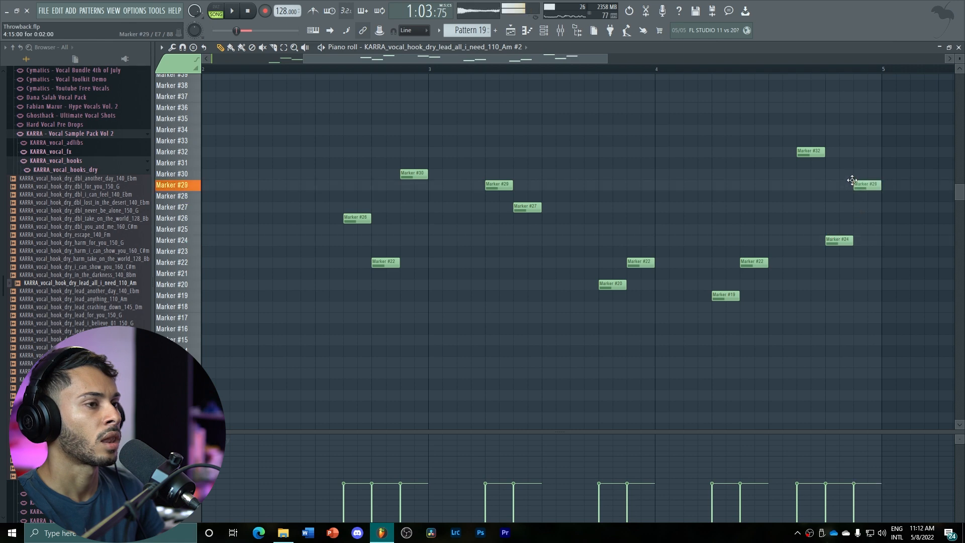
key(space)
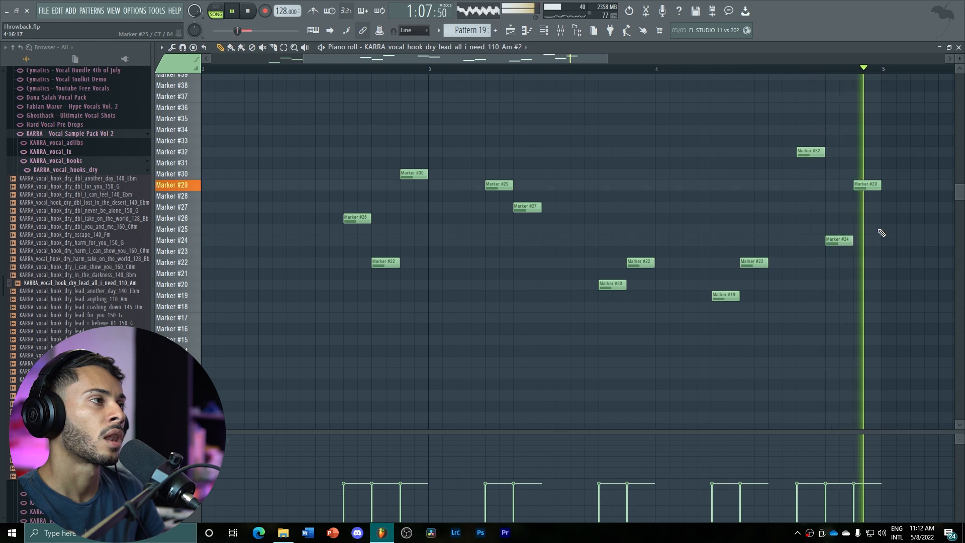
key(space)
Try the last note of bar 4 on Marker #20 and listen to it in the song.
drag(865, 185, 851, 276)
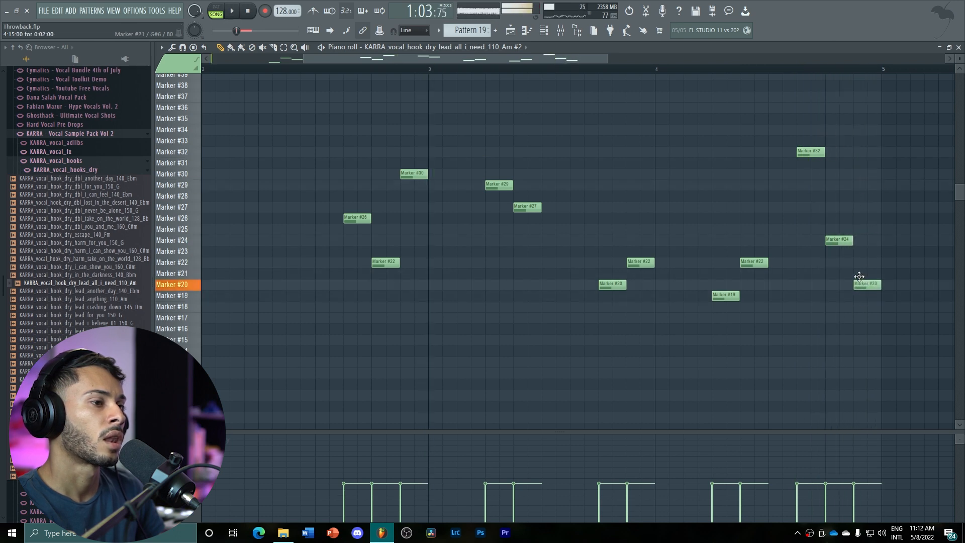
key(space)
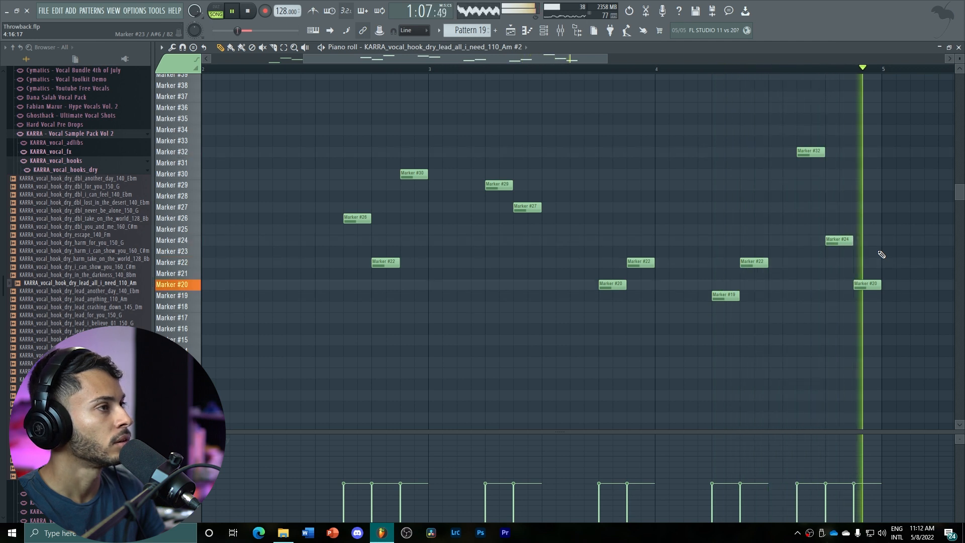
key(space)
Move the last note of bar 4 to Marker #27 and play the song.
mouse_move(872, 288)
mouse_down()
mouse_move(869, 182)
mouse_move(873, 208)
mouse_up()
key(space)
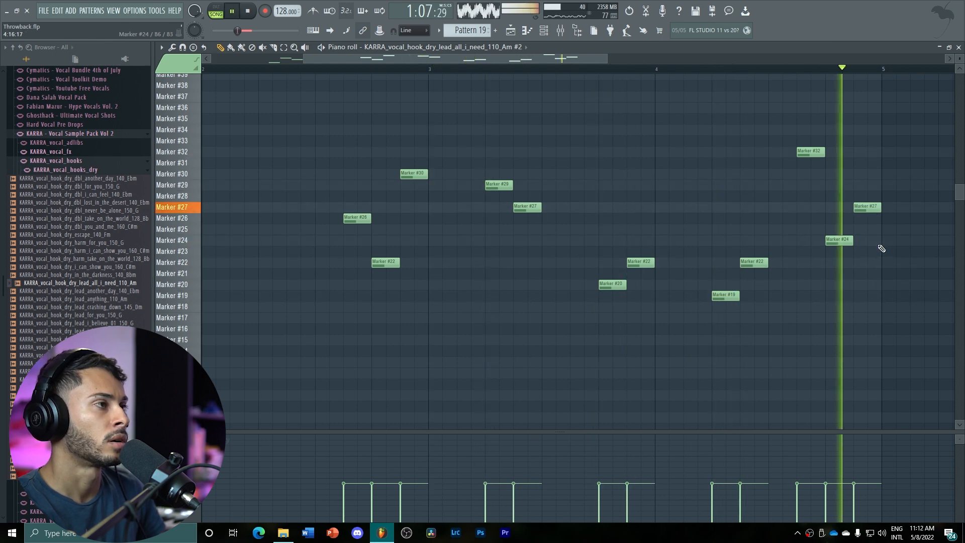
key(space)
Load Fruity Parametric EQ 2 in effect slot 3 of mixer track 35.
click(543, 30)
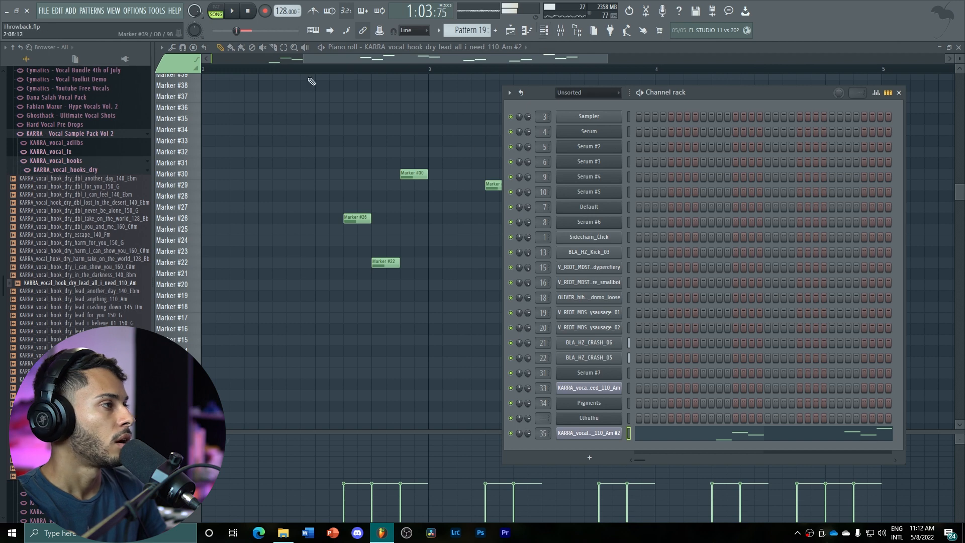
click(560, 32)
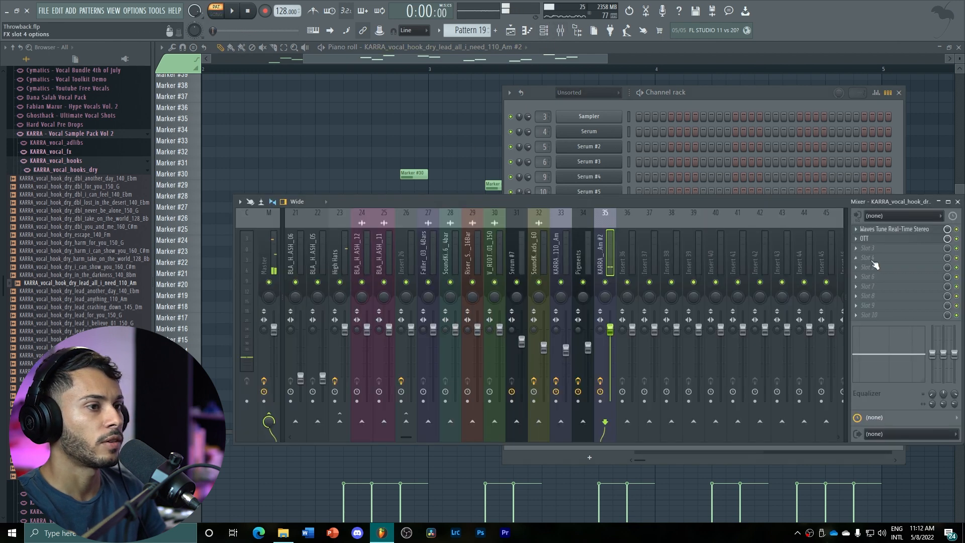
click(876, 251)
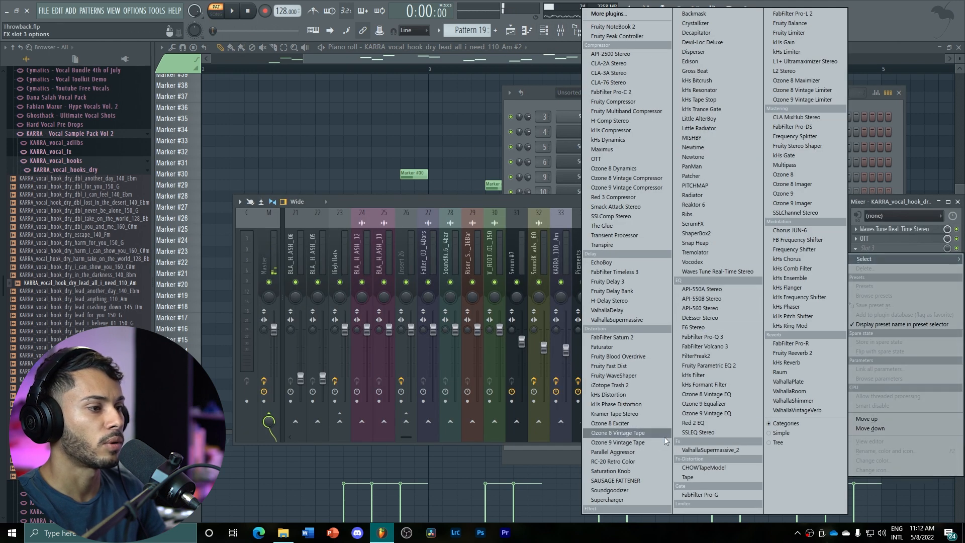
click(725, 365)
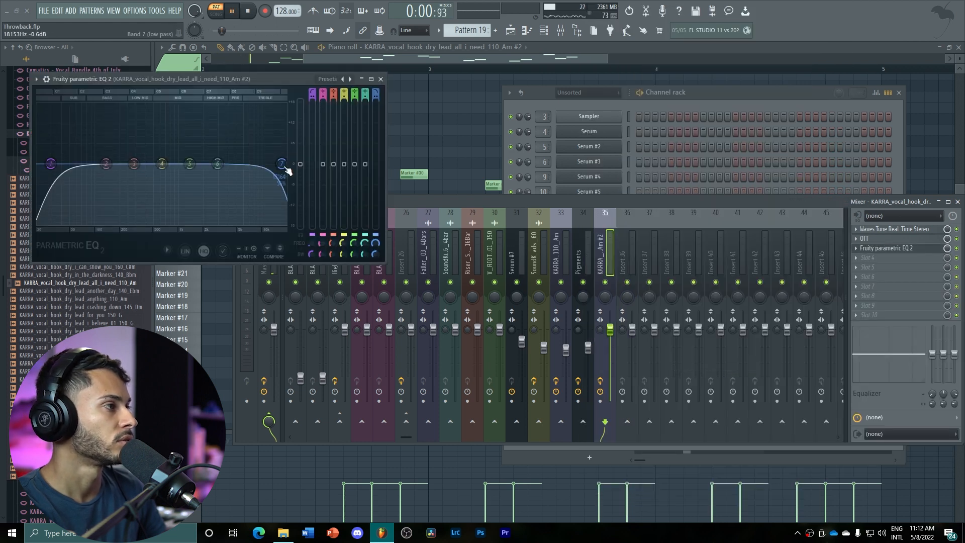
Narrow the equalizer's band, raising the band 1 high-pass into the low mids and lowering the band 7 low-pass into the high mids.
drag(286, 167, 228, 164)
drag(51, 163, 143, 163)
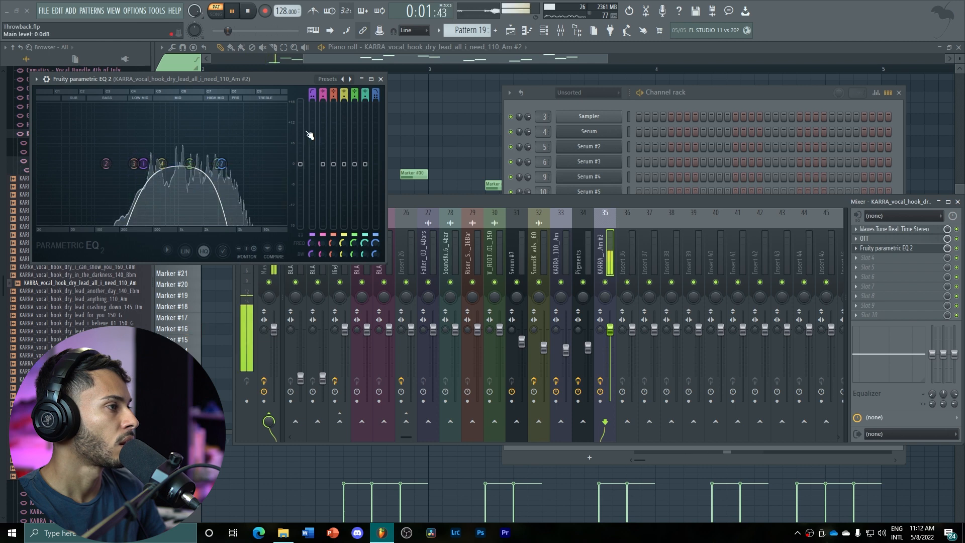
drag(143, 168, 141, 168)
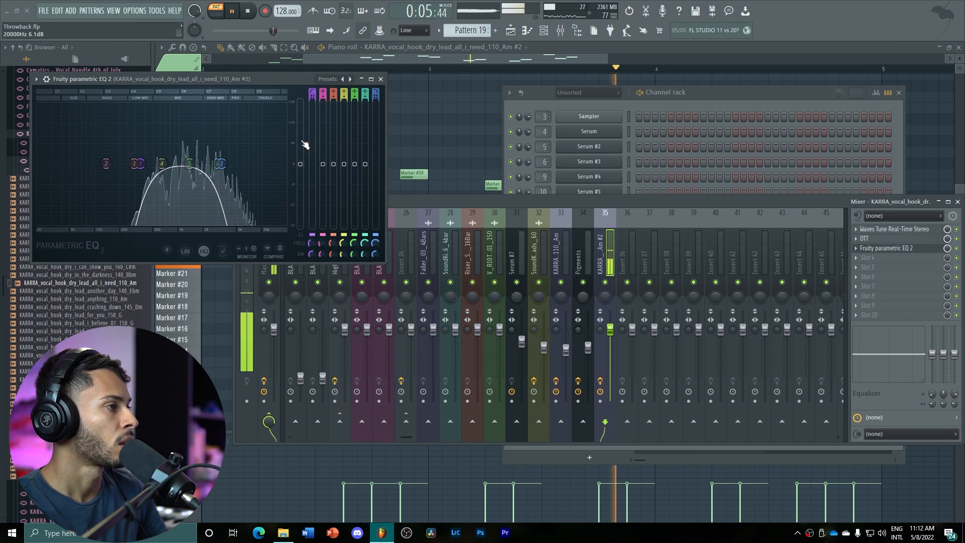
click(381, 78)
key(space)
Load kHs Distortion in effect slot 4 with the Saturate type and play the pattern.
click(878, 258)
mouse_move(873, 269)
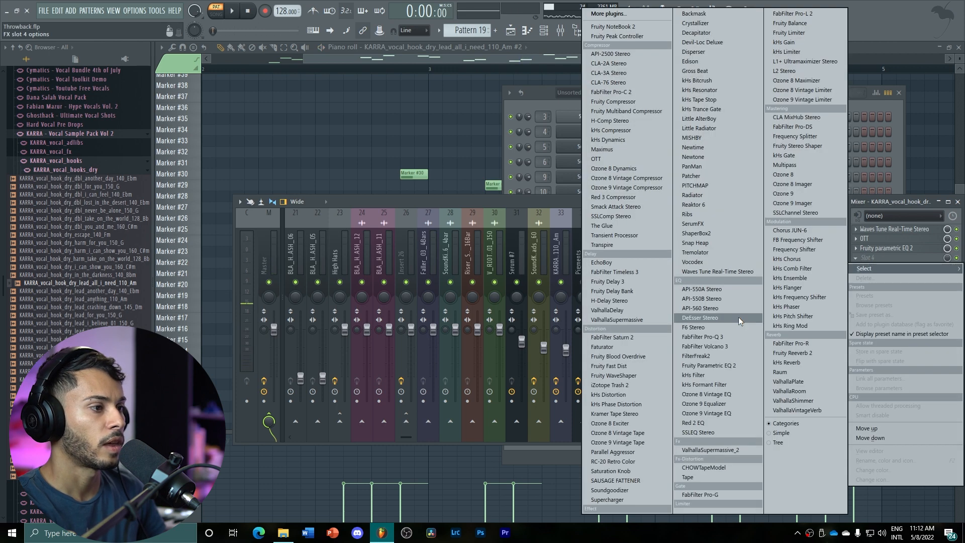
click(628, 394)
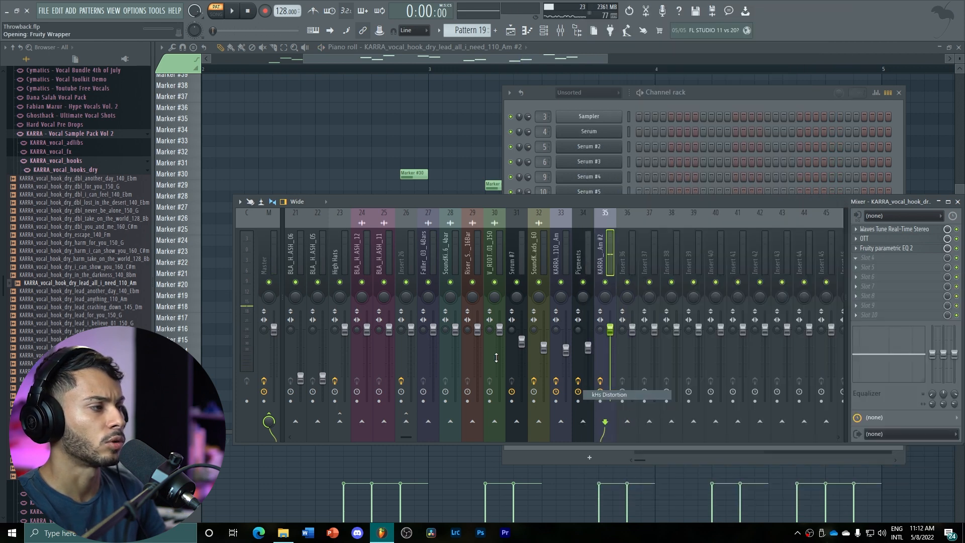
drag(101, 91, 373, 125)
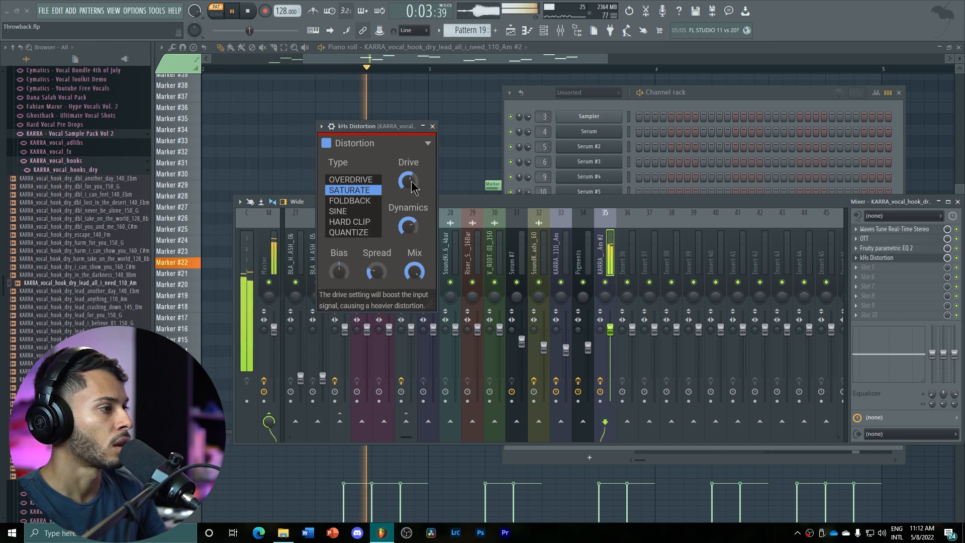
click(432, 126)
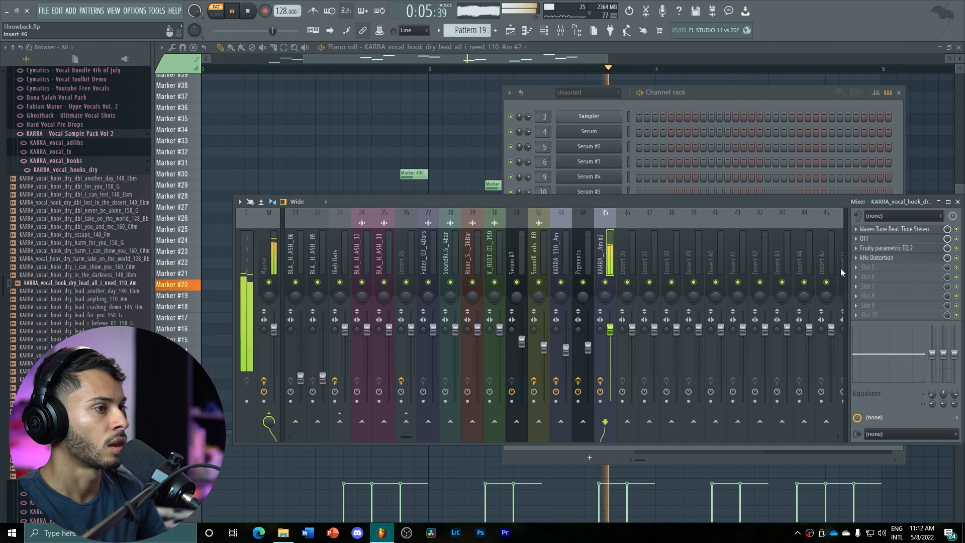
Load a second Fruity Parametric EQ 2 in effect slot 5 of mixer track 35.
click(868, 266)
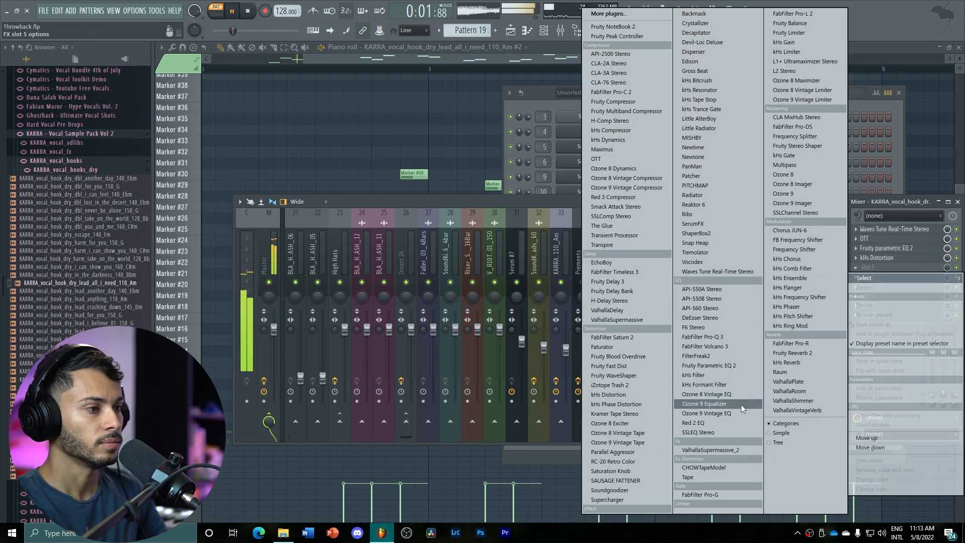
click(740, 364)
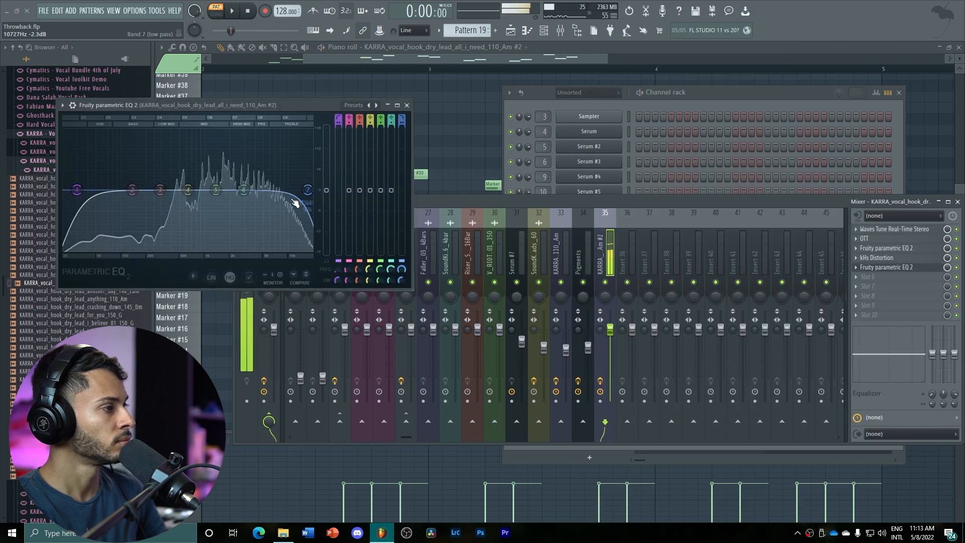
key(space)
Load OTT in effect slot 5 ahead of the second equalizer, with depth 69% and low-band gain 91%.
click(867, 276)
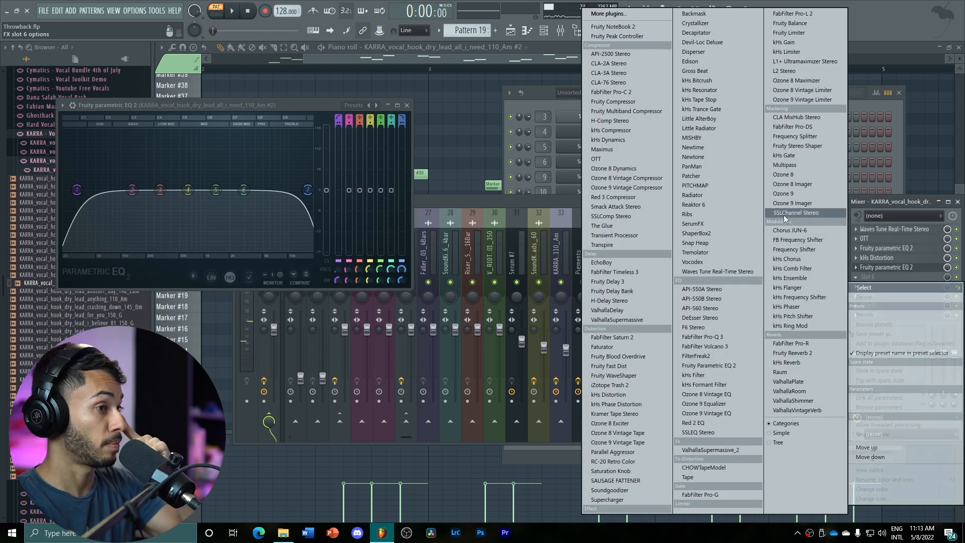
click(611, 160)
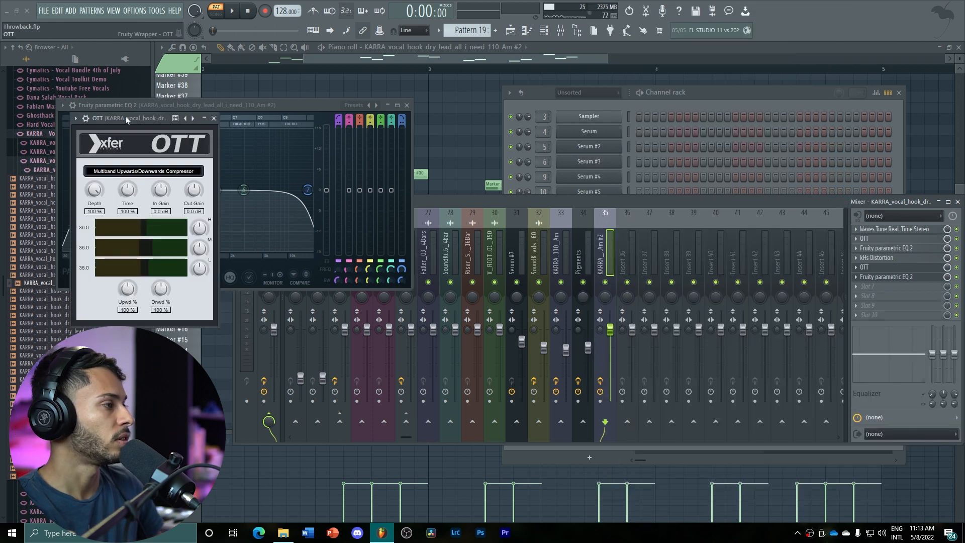
drag(125, 118, 276, 168)
key(space)
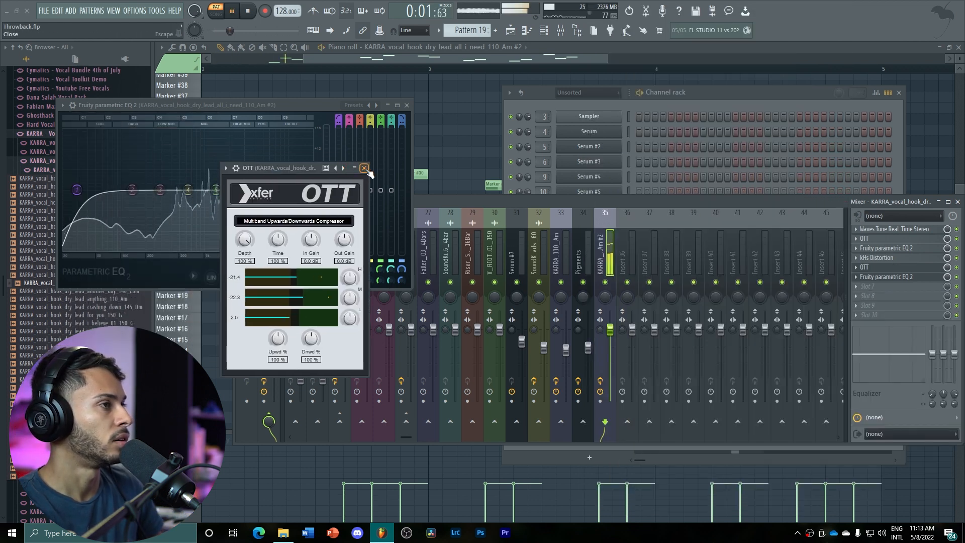
drag(245, 244, 250, 288)
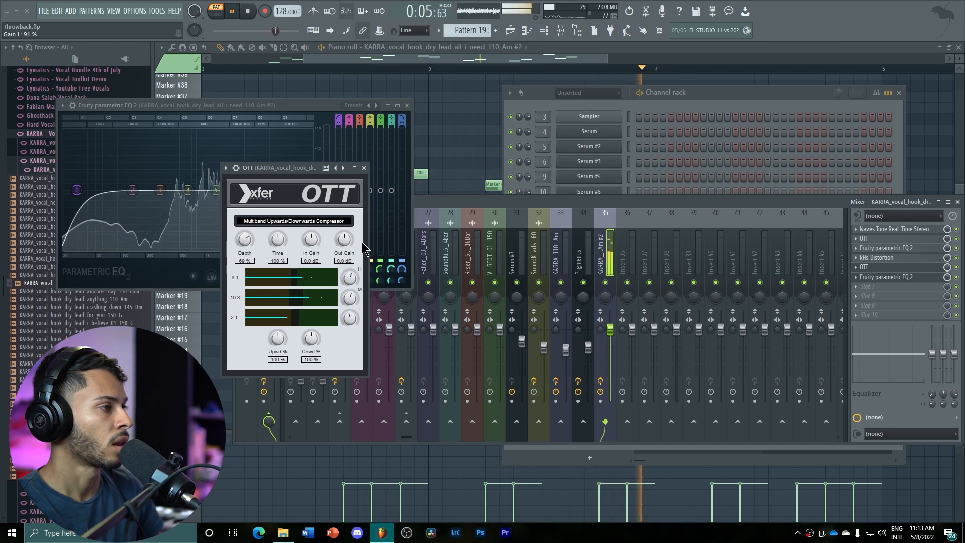
click(363, 168)
Raise the second equalizer's band 1 high-pass into the low mids and lower its band 7 low-pass to 13283 Hz.
drag(130, 189, 153, 189)
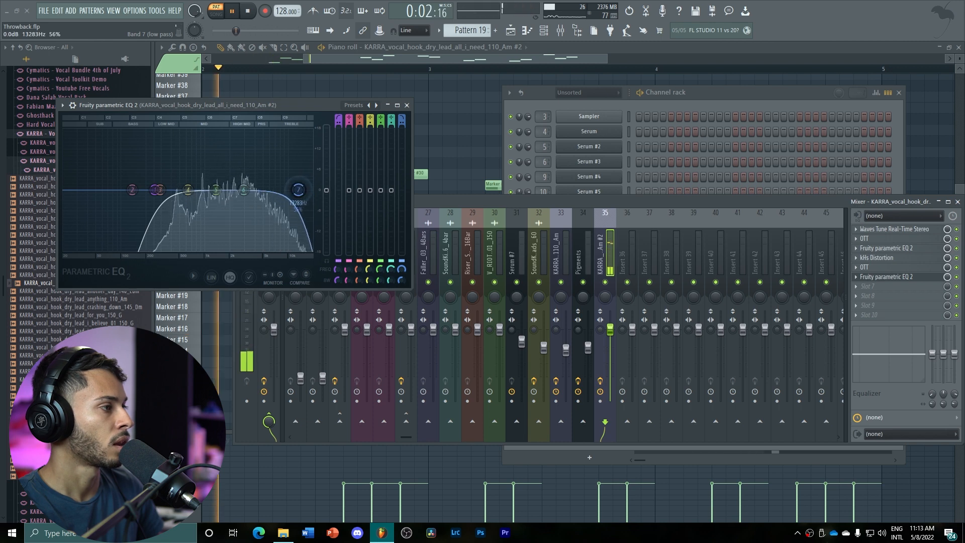
click(407, 105)
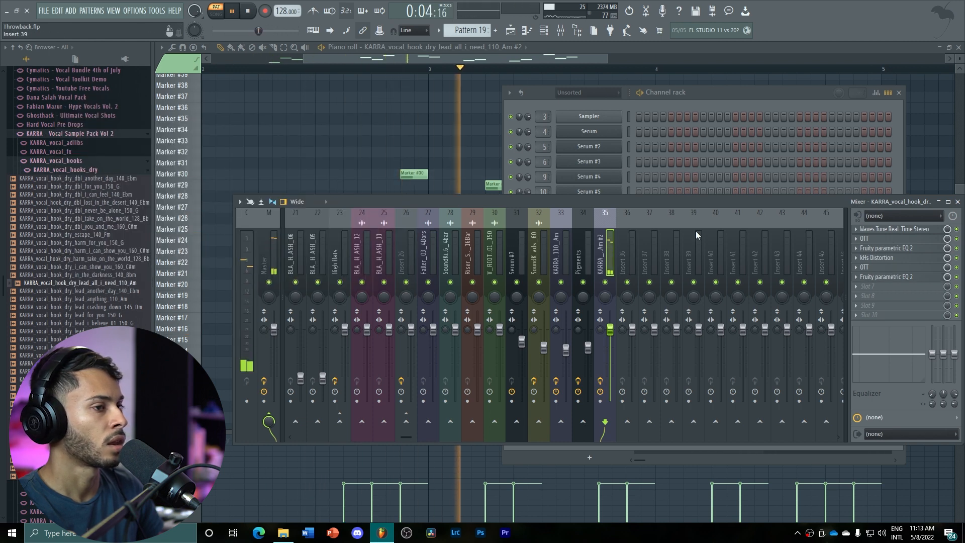
Load another kHs Distortion in effect slot 7, using the Overdrive type with drive at 3.87 dB.
click(865, 286)
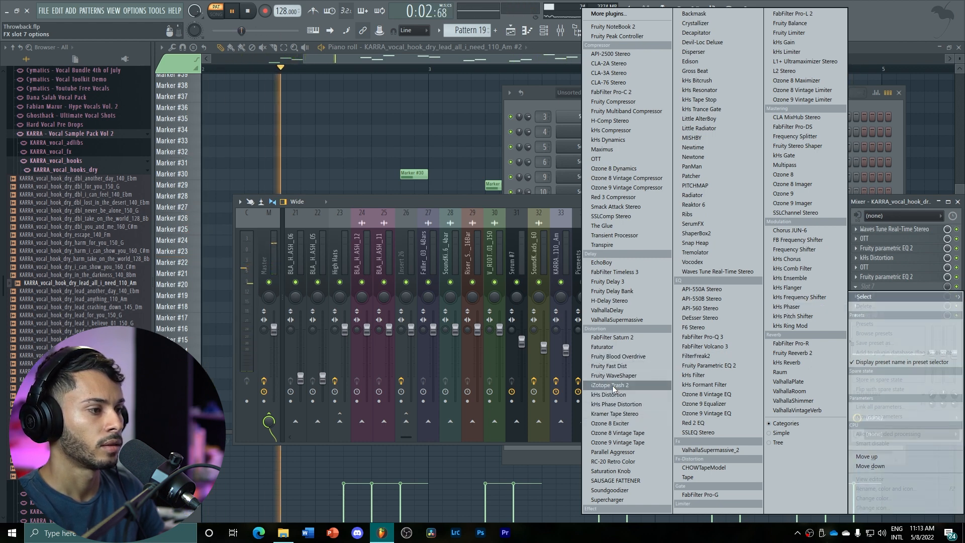
click(628, 394)
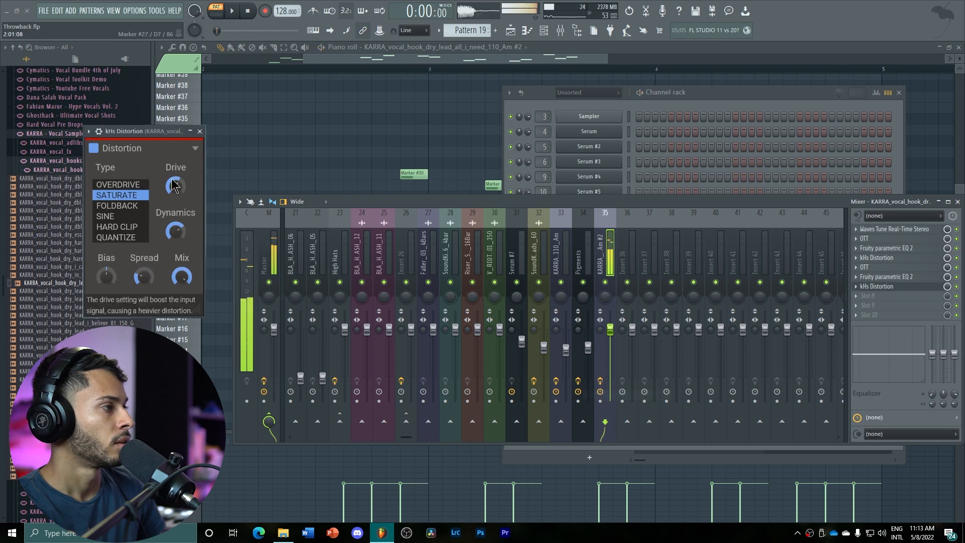
key(space)
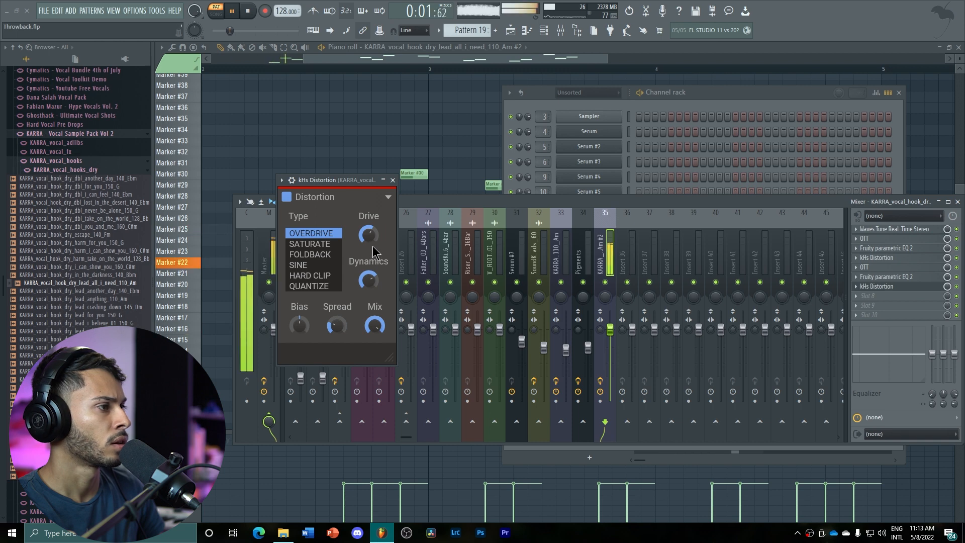
mouse_move(368, 235)
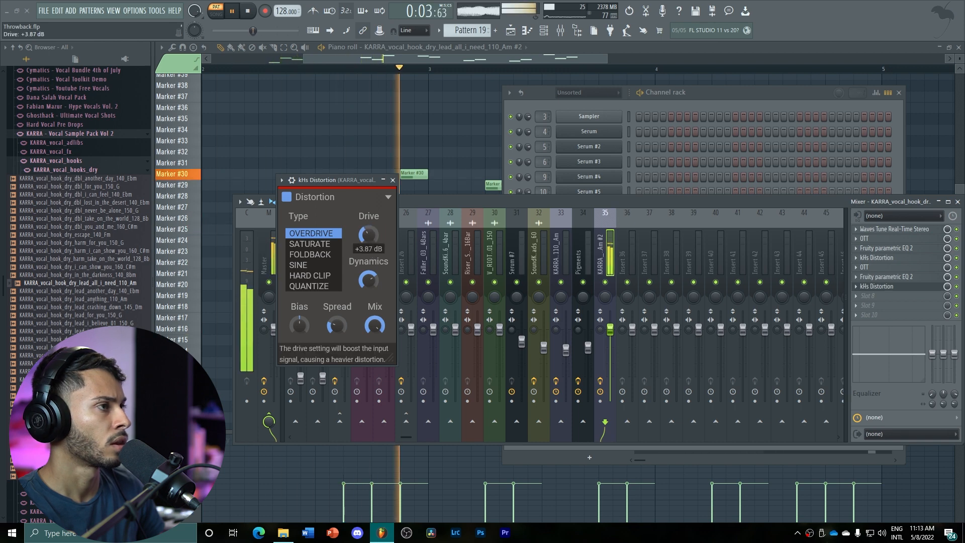
click(392, 180)
Load ValhallaVintageVerb in effect slot 8 of mixer track 35.
click(885, 296)
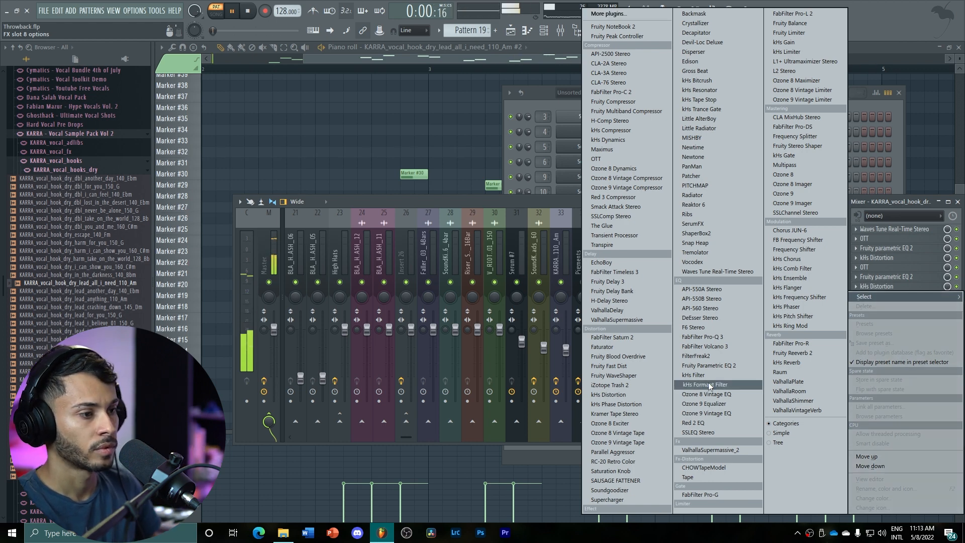
click(821, 410)
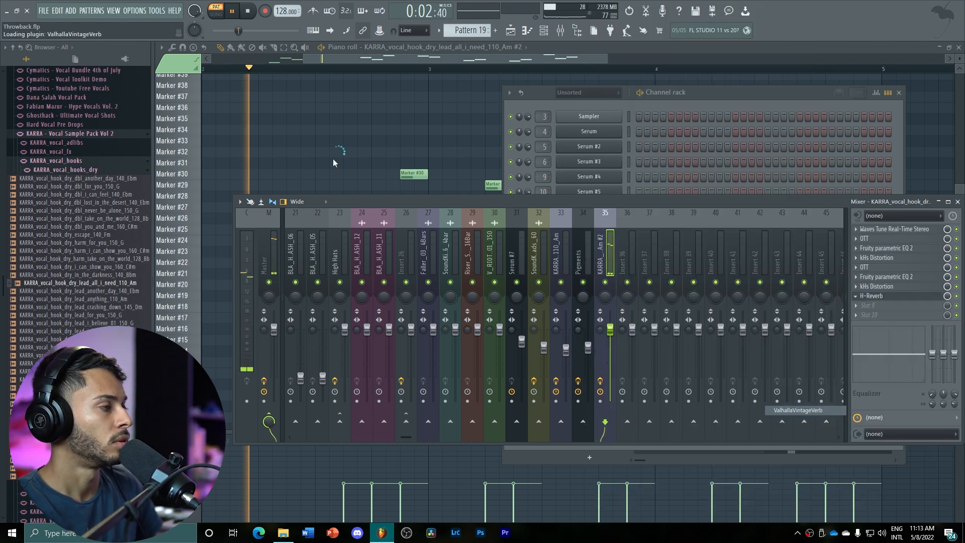
Set ValhallaVintageVerb to the 1980s color with mix 14.4%, high cut 5410 Hz and low cut 200 Hz.
key(space)
drag(282, 144, 352, 150)
click(390, 353)
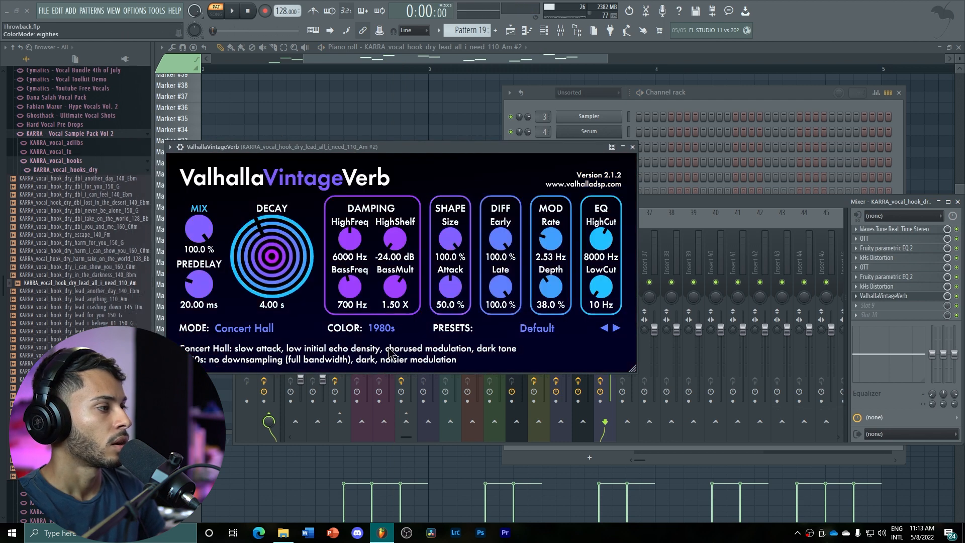
drag(606, 294, 605, 272)
drag(199, 228, 217, 289)
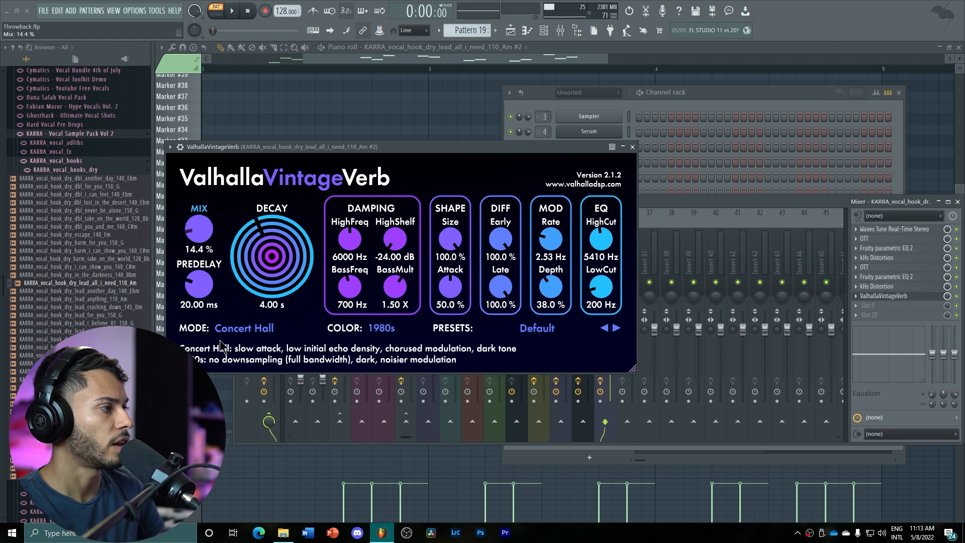
click(632, 147)
Audition Pattern 19 with the new reverb, on its own and within the full Playlist arrangement from bar 33.
key(space)
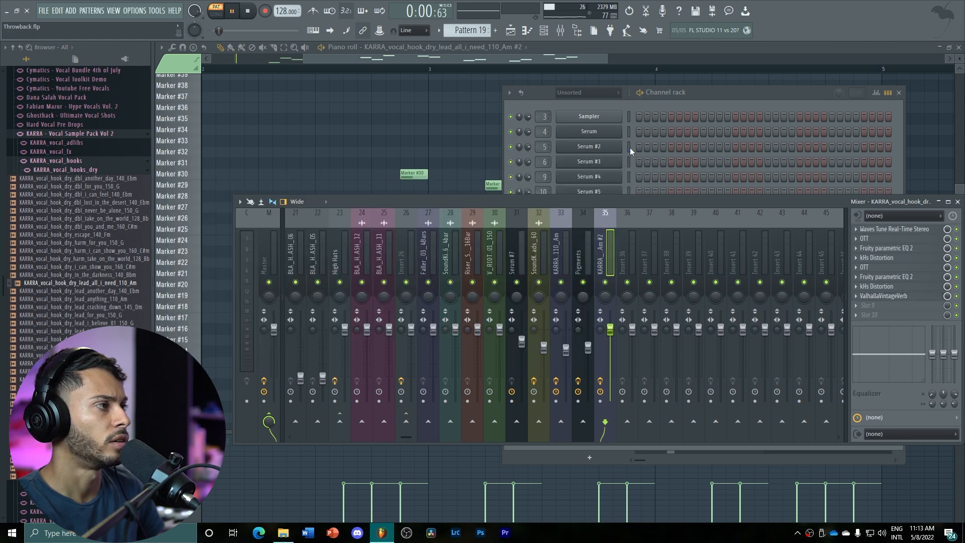
click(510, 31)
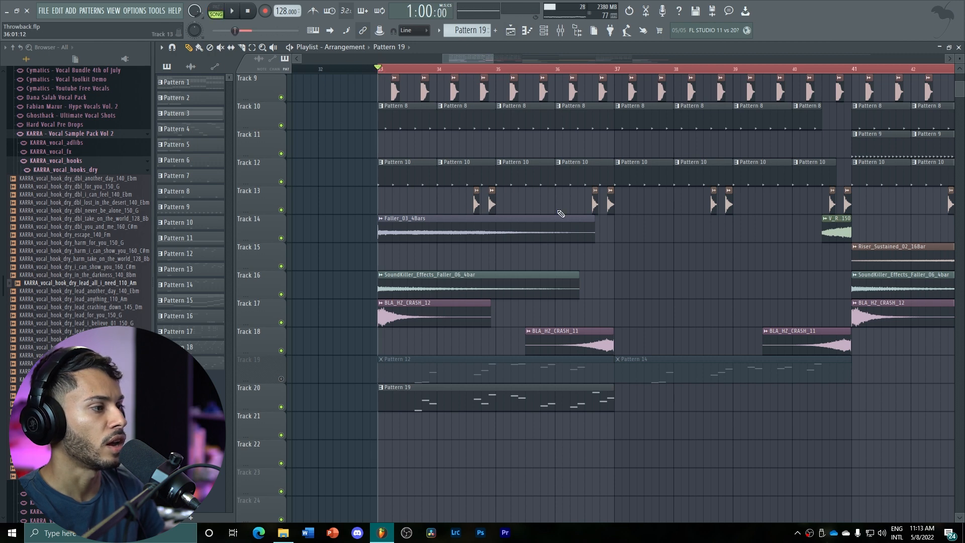
key(space)
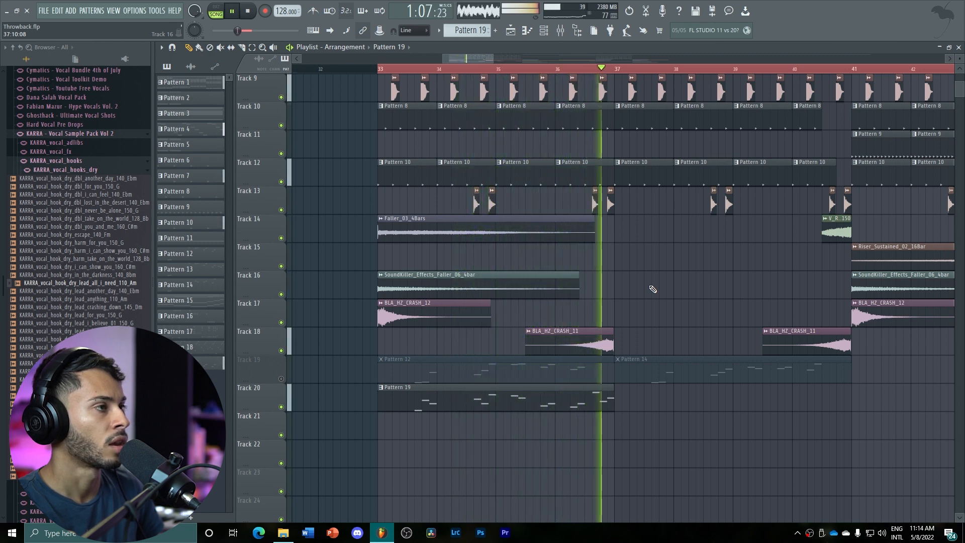
key(space)
Try a shorter decay on the volume envelope of the second KARRA Slicex channel while the song plays.
click(544, 31)
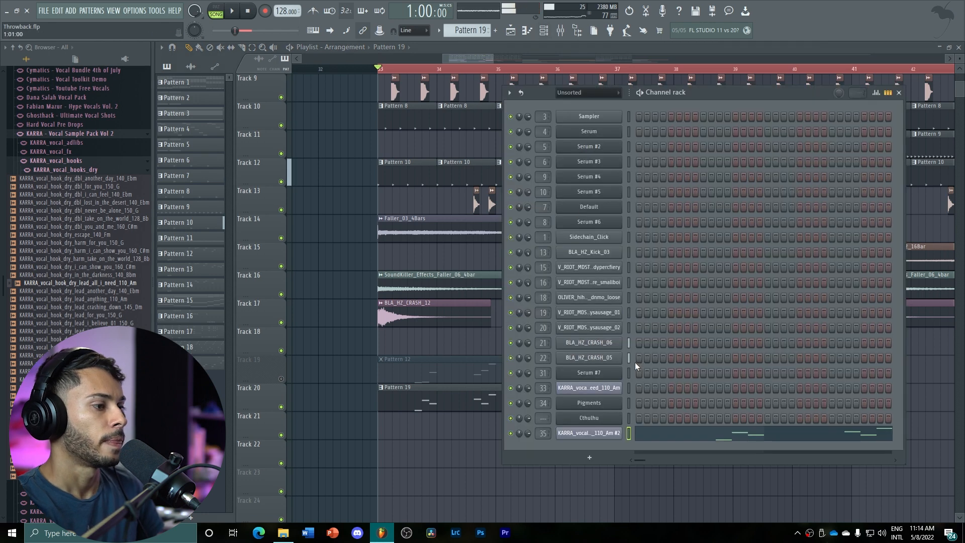
click(622, 432)
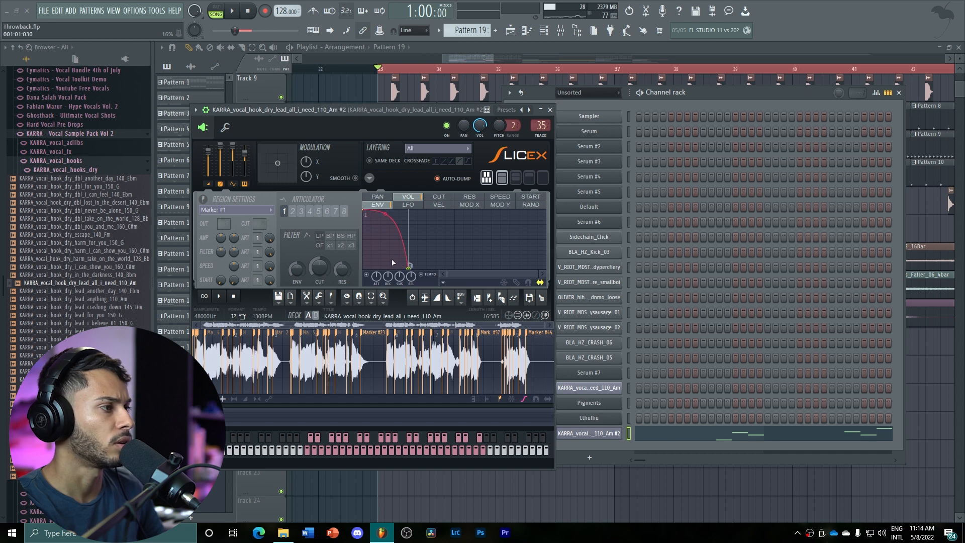
key(space)
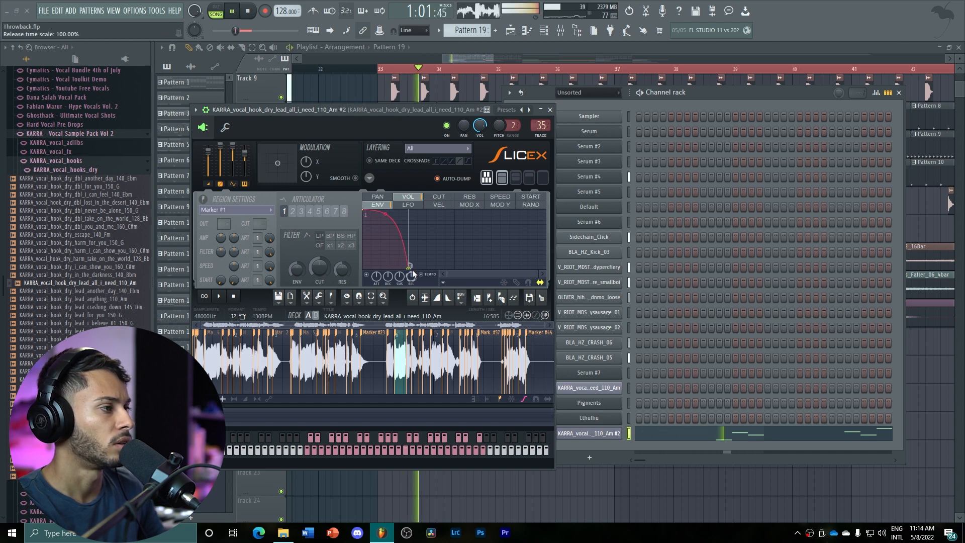
drag(409, 267, 400, 267)
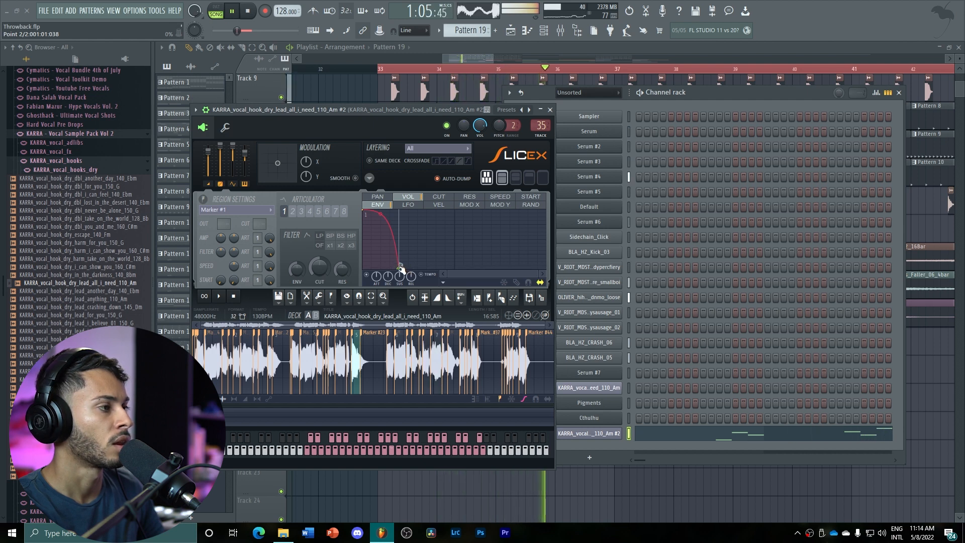
key(space)
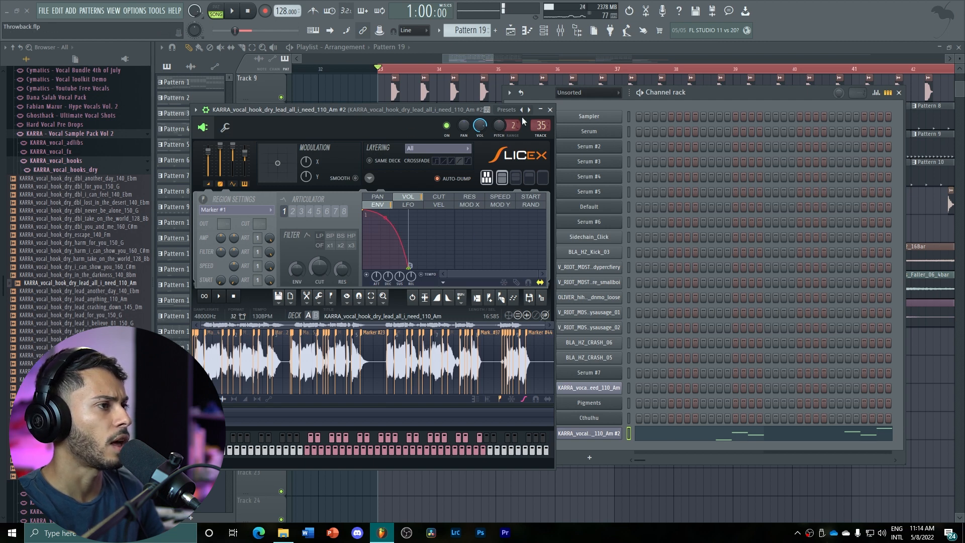
click(551, 110)
Play the arrangement from bar 33 with the mixer and channel rack open, and return to the Playlist.
click(562, 36)
key(space)
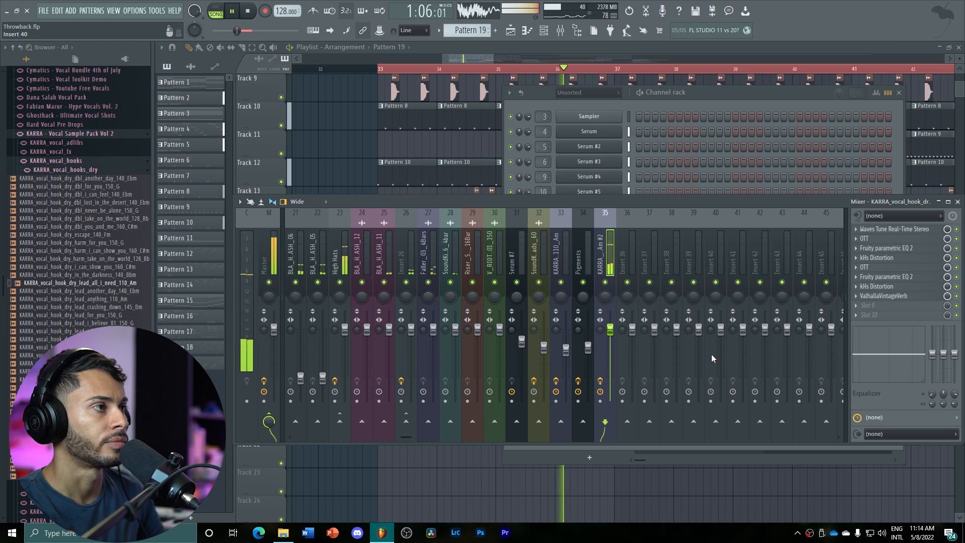
click(668, 95)
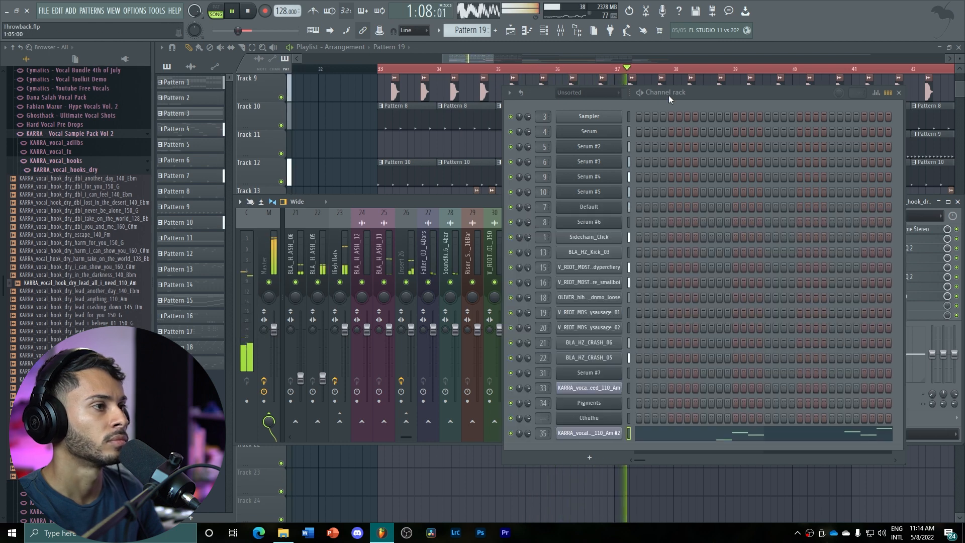
key(space)
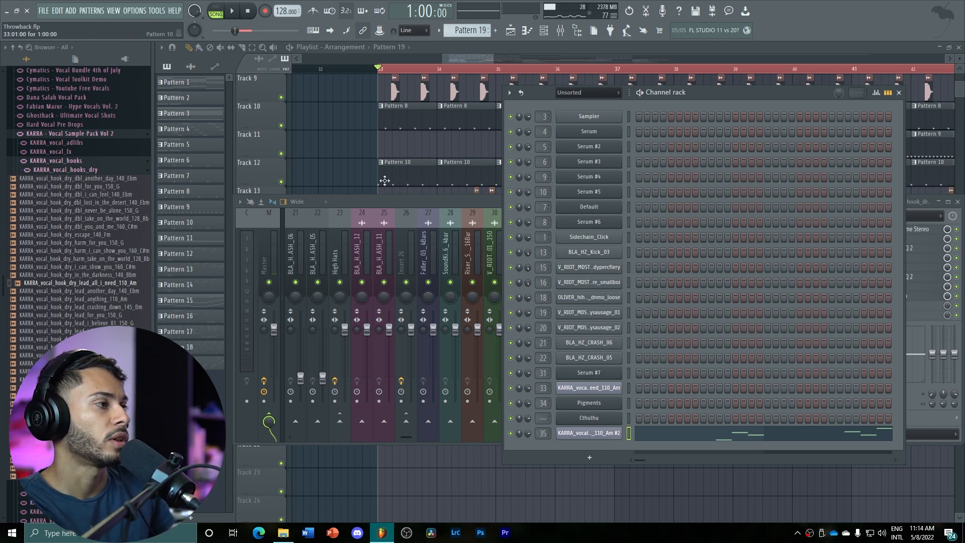
key(F12)
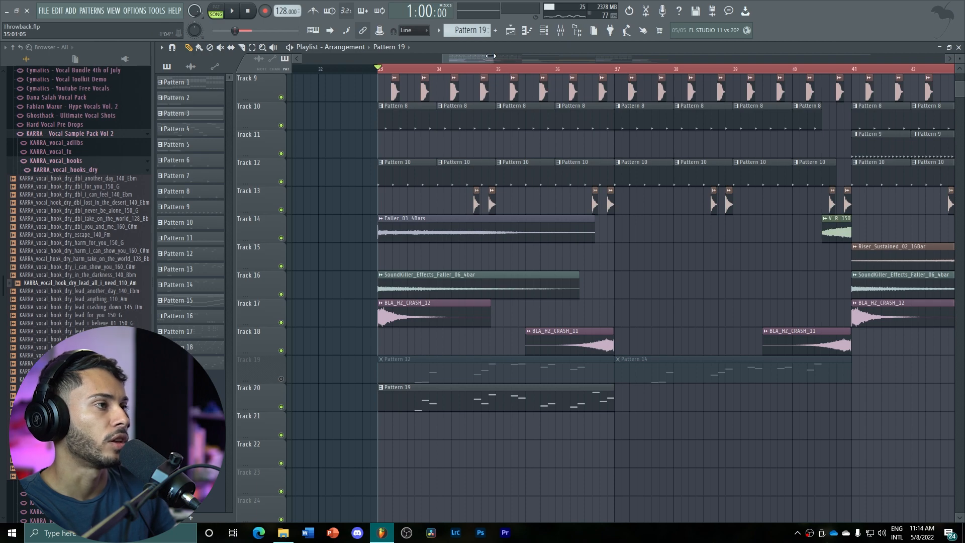
drag(490, 55, 475, 55)
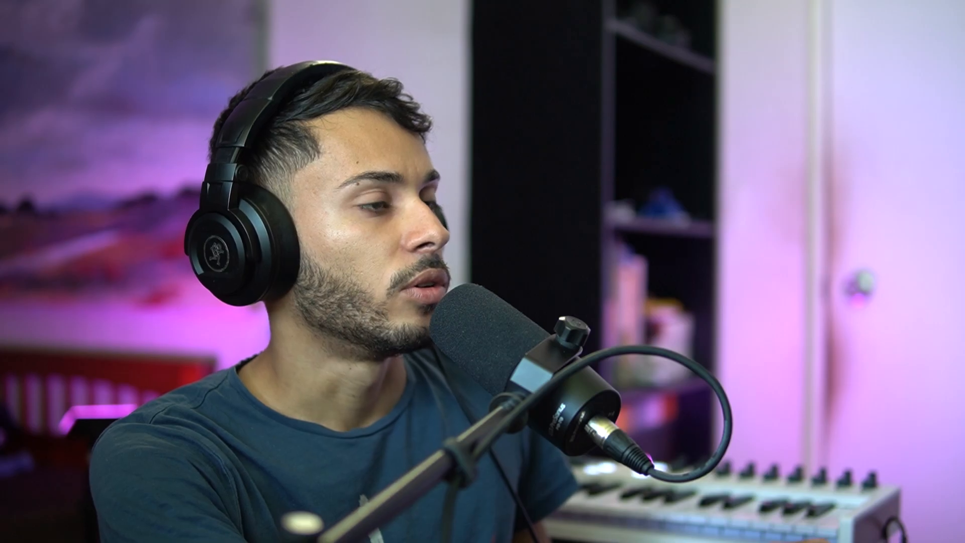